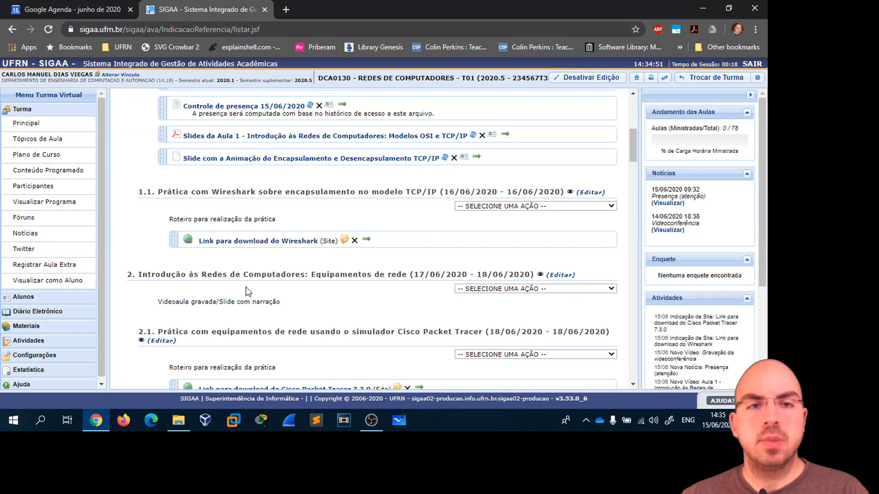
Step: Open the Wireshark download link from the course page, and launch the installed Wireshark in a maximized window
left_click(258, 242)
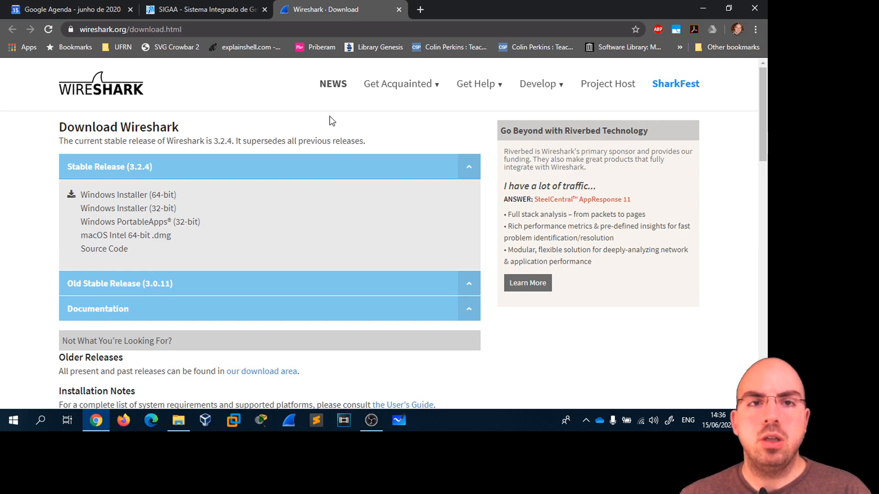
left_click(287, 419)
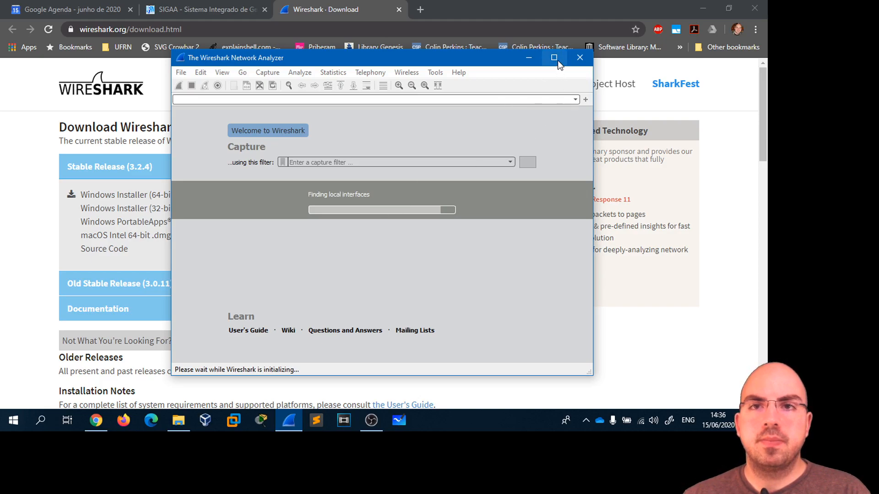
left_click(558, 61)
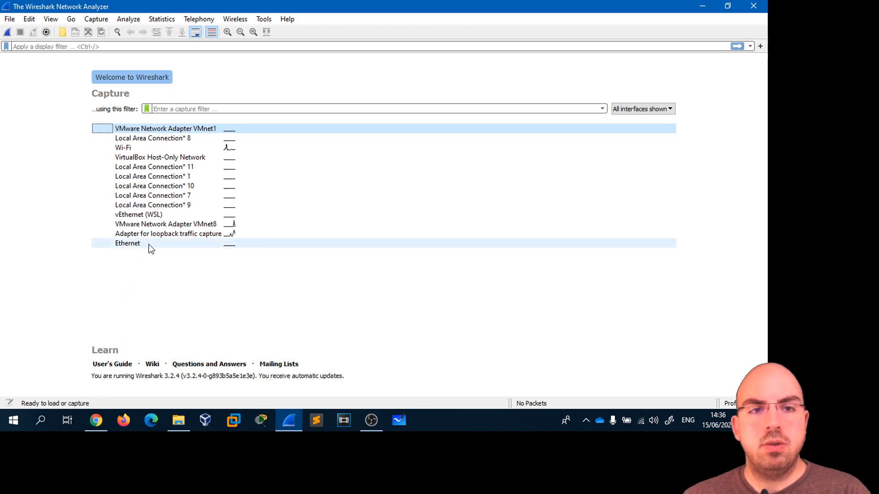
Step: Start a live packet capture on the Wi-Fi interface
mouse_move(151, 248)
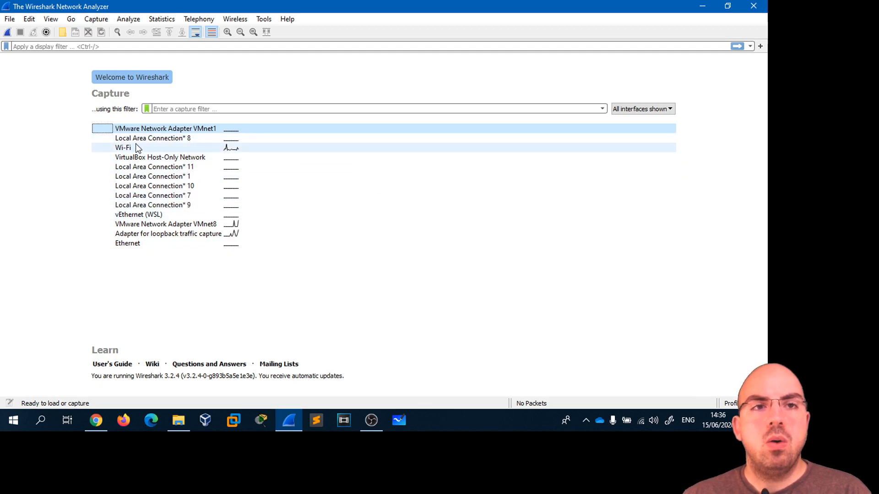
mouse_move(239, 148)
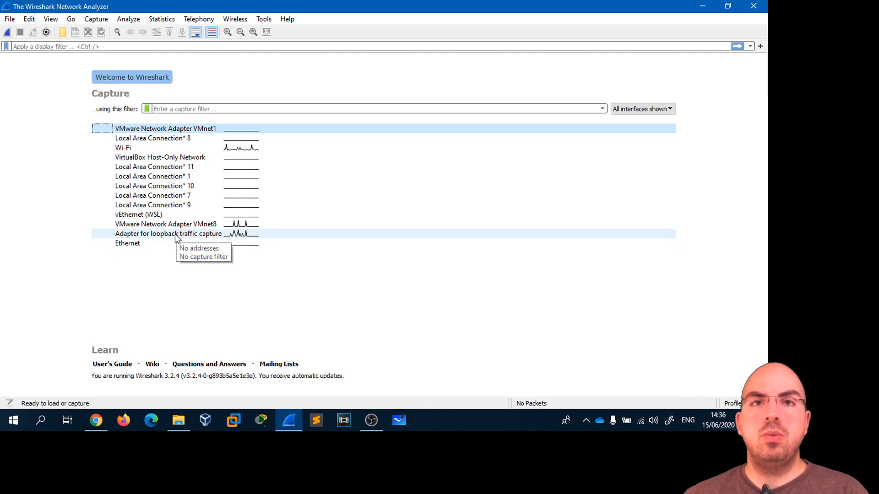
left_click(252, 236)
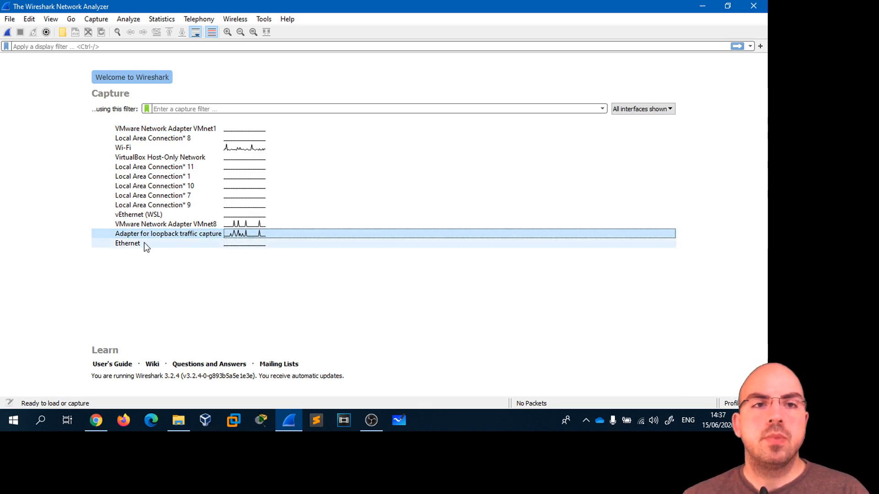
left_click(146, 147)
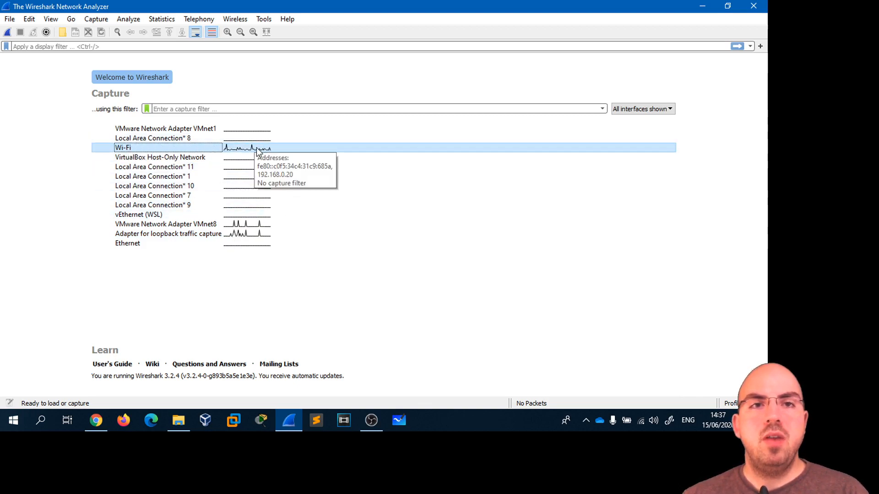
double_click(122, 147)
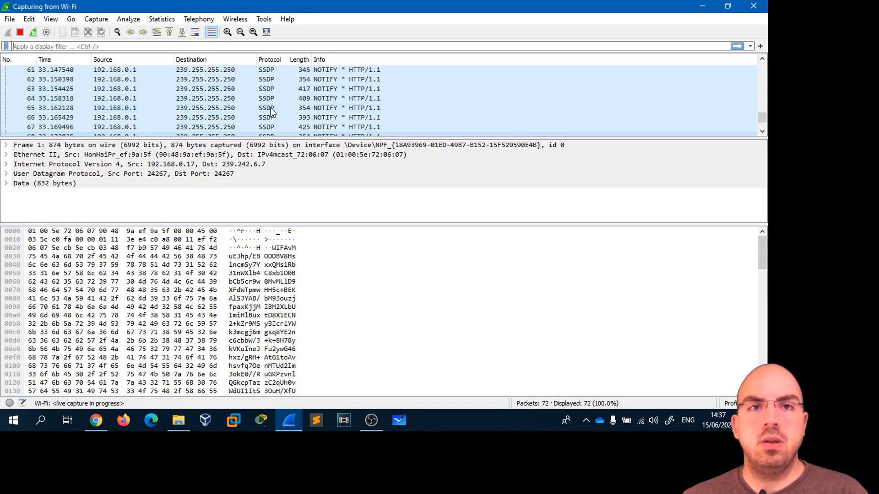
Step: Stop the Wi-Fi capture and select TCP packet 54 in the captured traffic
scroll(271, 108, "up", 3)
left_click(20, 33)
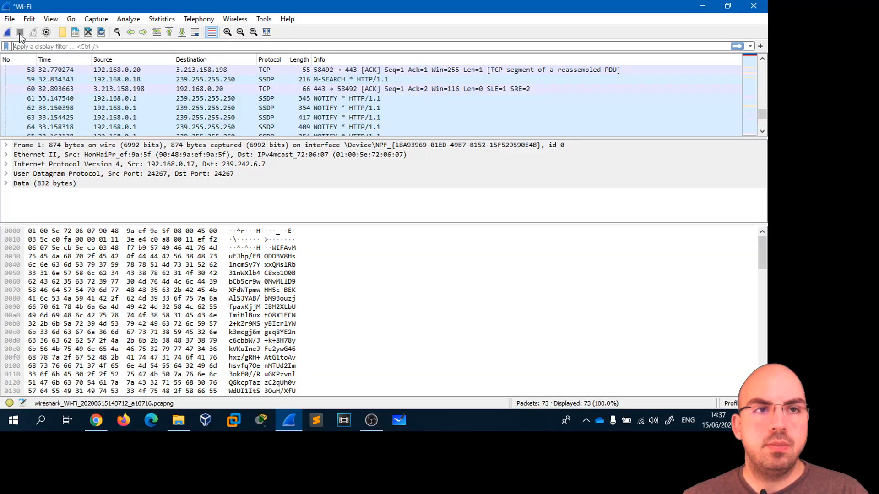
scroll(288, 124, "down", 3)
scroll(293, 117, "up", 4)
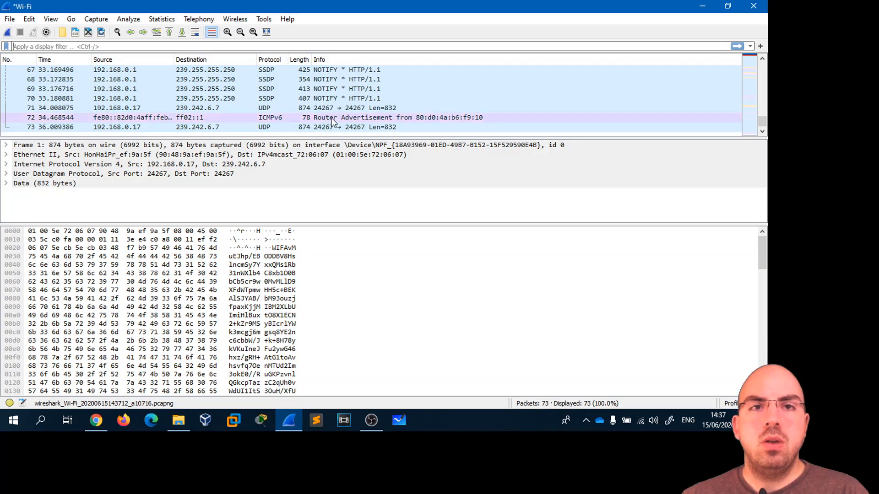
scroll(316, 104, "up", 1)
left_click(38, 92)
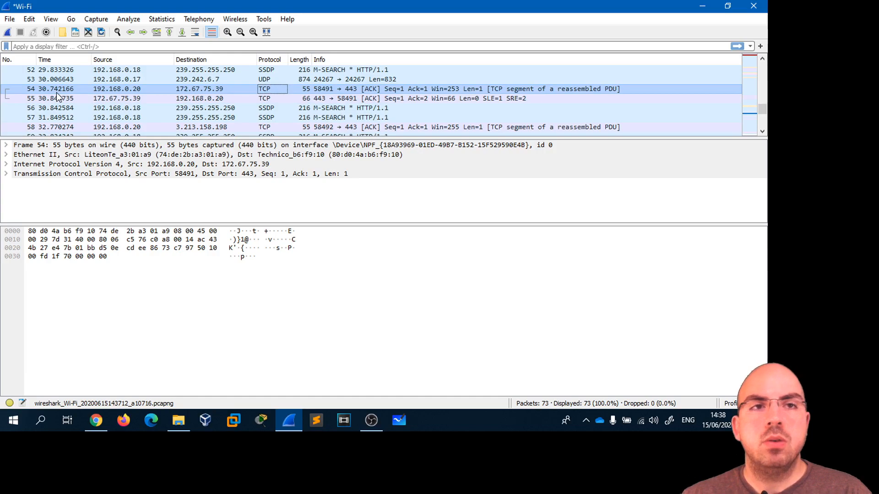
Step: Review the timestamps of the captured packets, starting from the first one
scroll(60, 87, "up", 17)
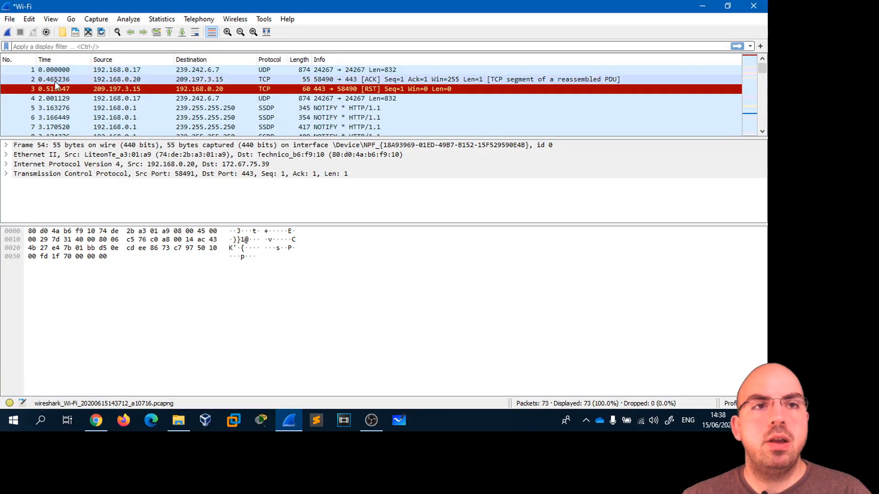
scroll(60, 118, "down", 14)
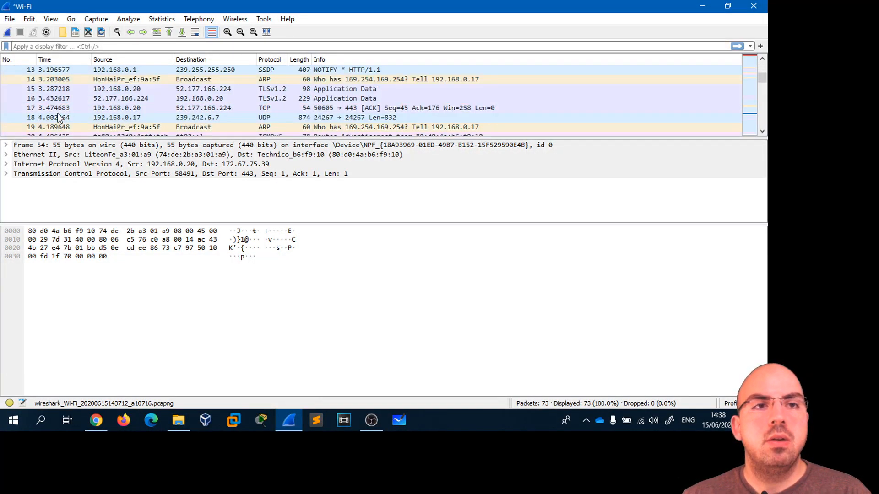
scroll(59, 118, "down", 3)
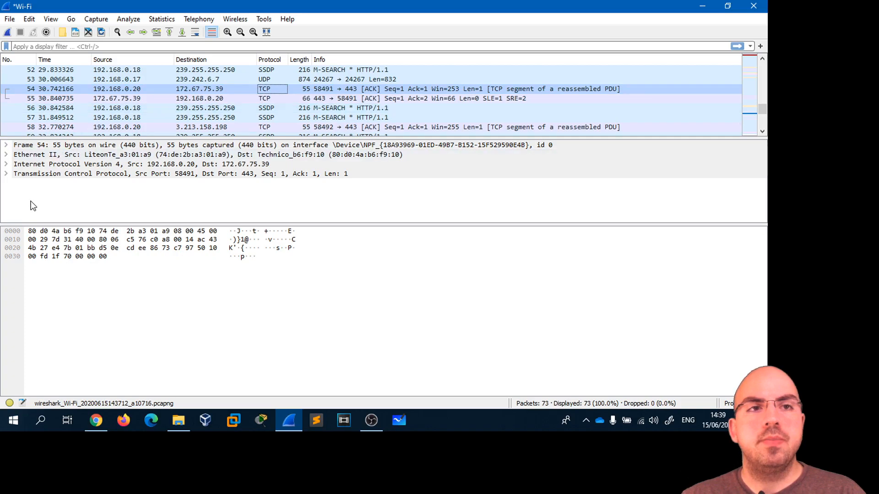
Step: Examine the Frame details of packet 54, including its encapsulation type, protocols and expanded interface information, and collapse them
left_click(46, 146)
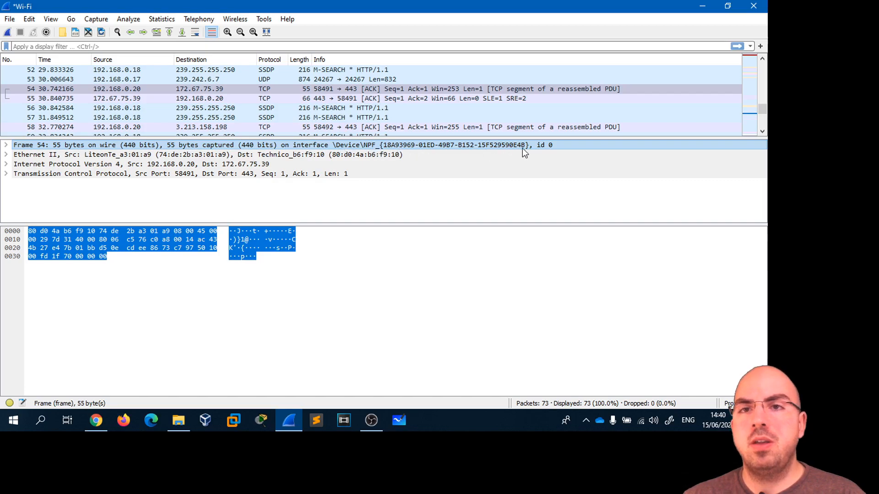
left_click(6, 145)
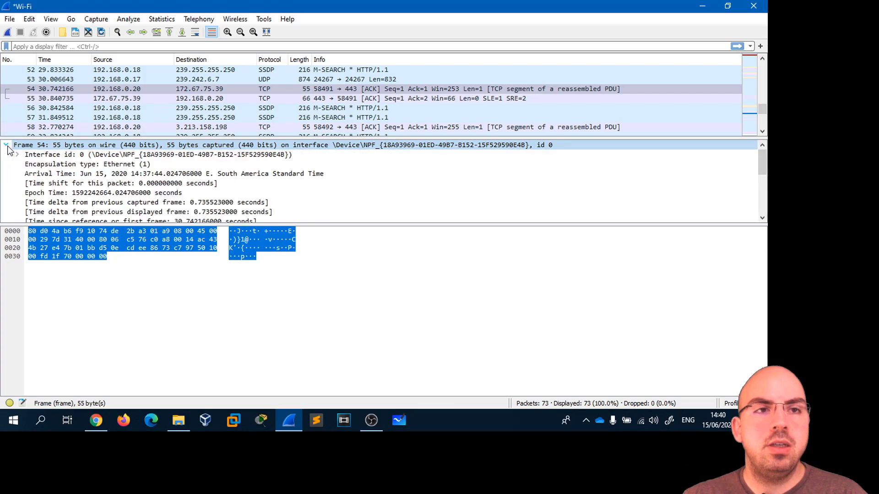
left_click(98, 166)
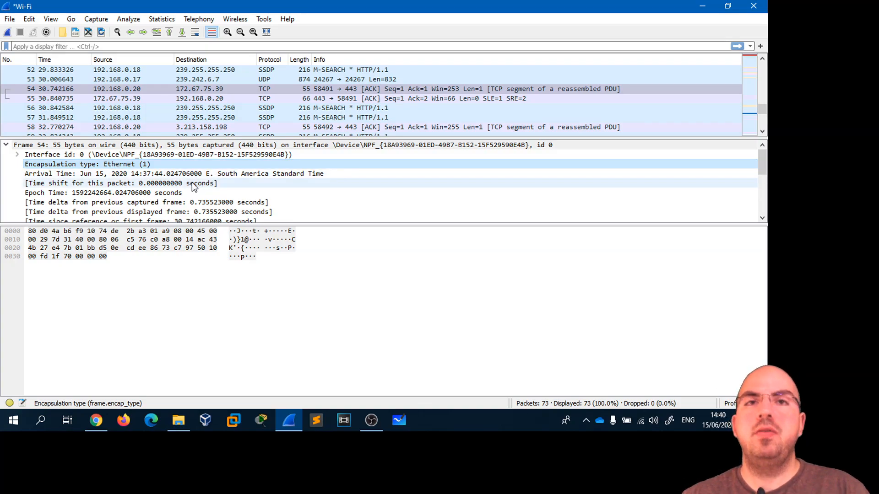
scroll(256, 179, "down", 1)
scroll(206, 179, "up", 1)
scroll(170, 180, "down", 2)
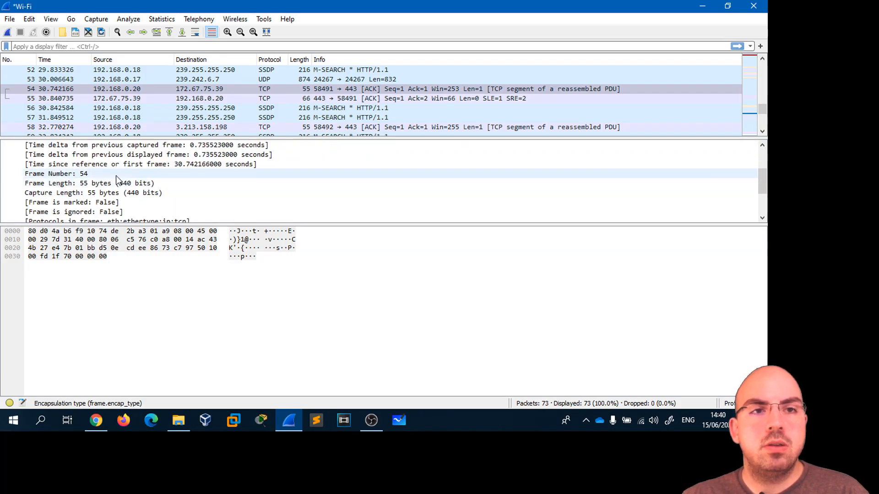
scroll(117, 178, "down", 1)
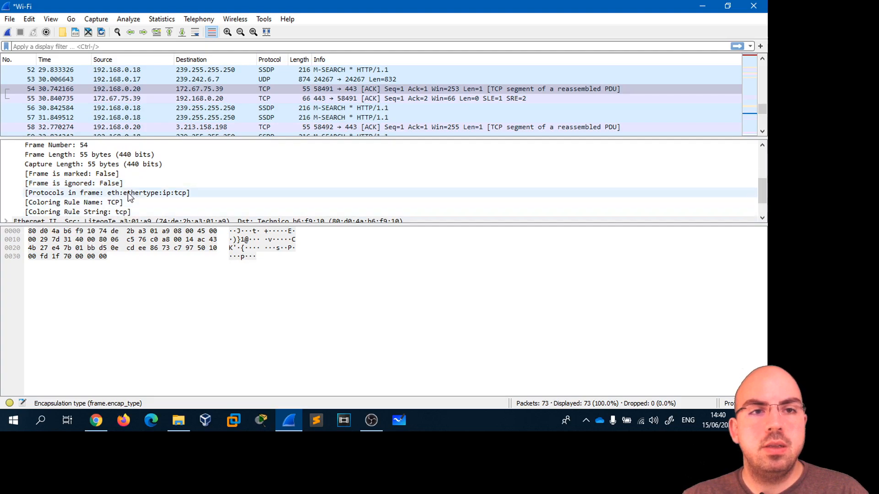
scroll(128, 192, "up", 3)
left_click(18, 155)
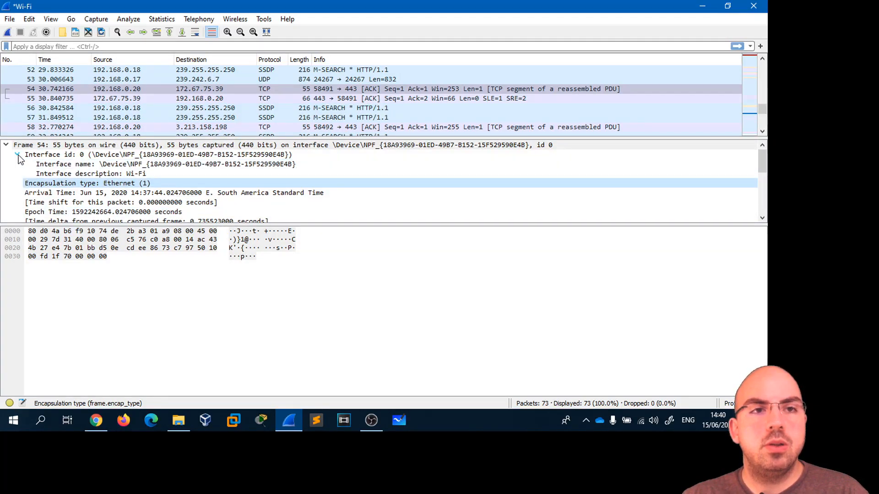
left_click(5, 146)
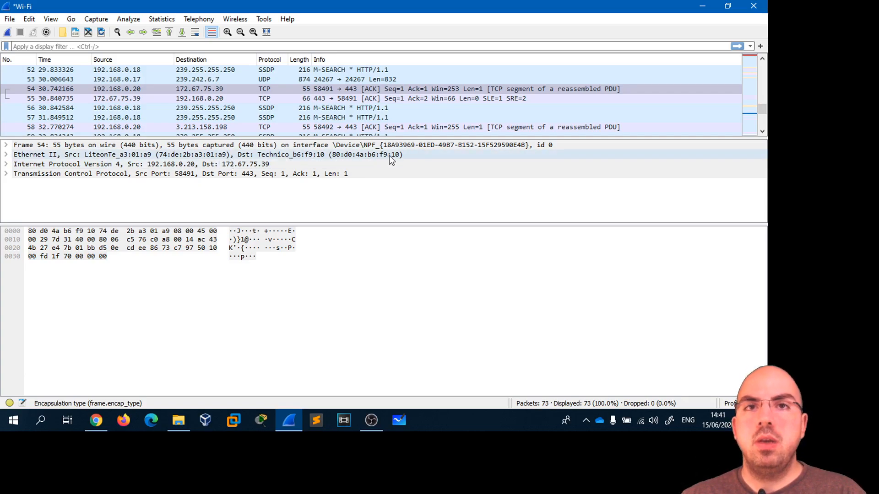
Step: Inspect the Ethernet II header of packet 54, expanding its destination and source addresses and checking its type, and collapse it
left_click(6, 155)
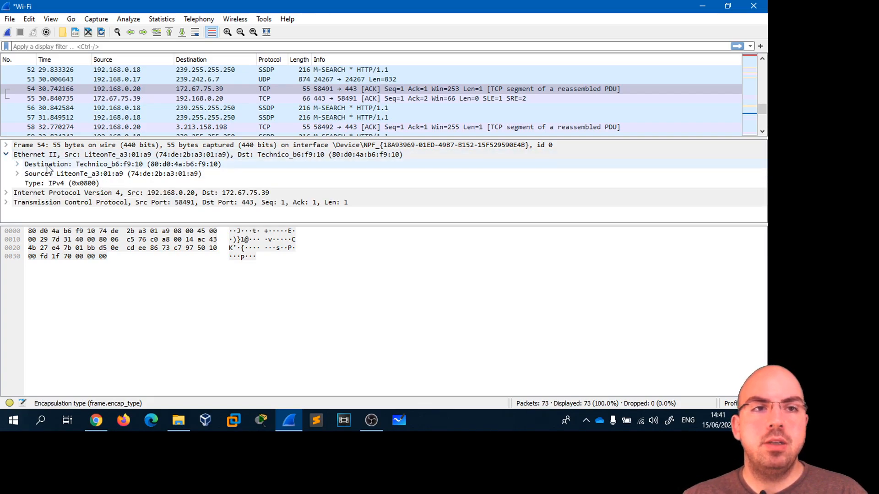
left_click(17, 164)
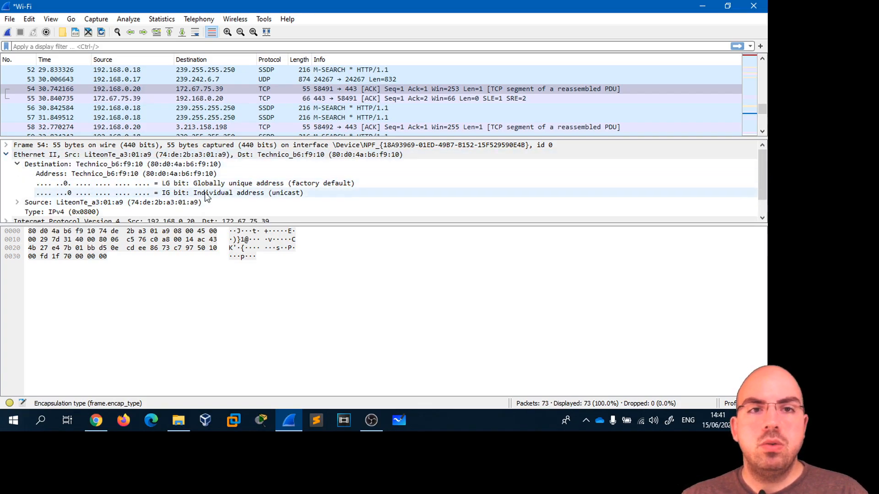
left_click(17, 203)
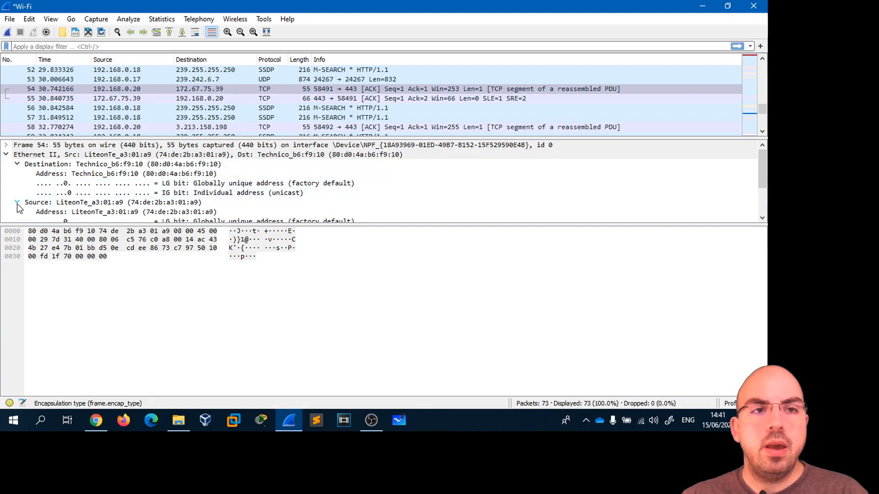
scroll(26, 200, "down", 1)
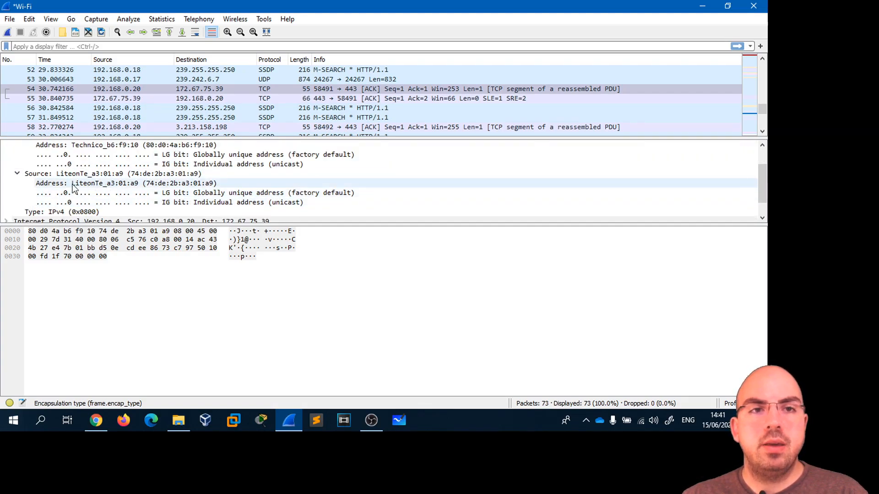
scroll(141, 185, "down", 1)
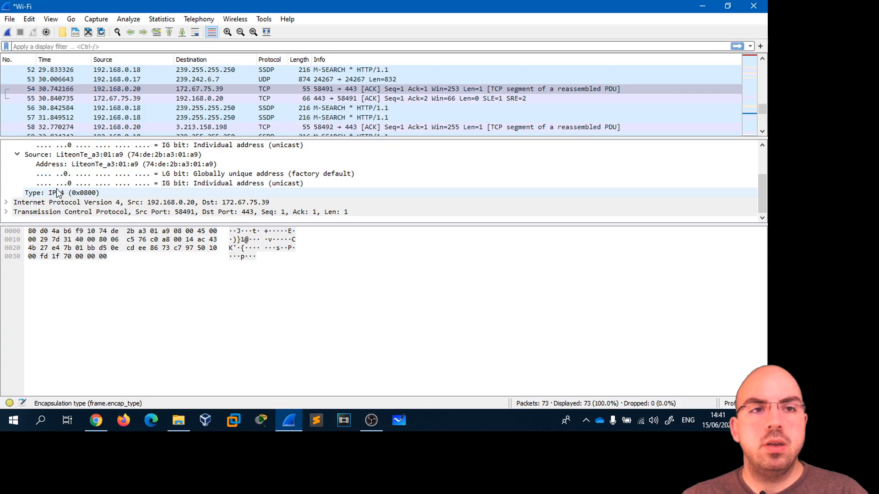
scroll(137, 175, "up", 2)
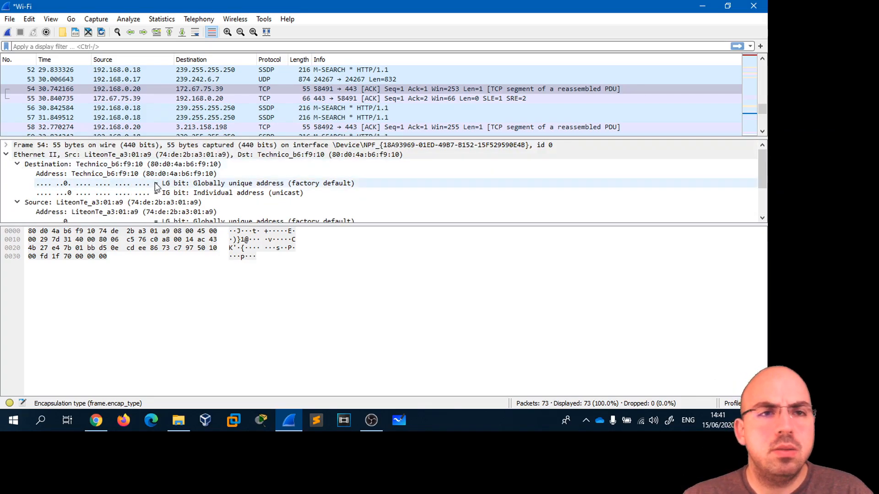
scroll(182, 180, "down", 1)
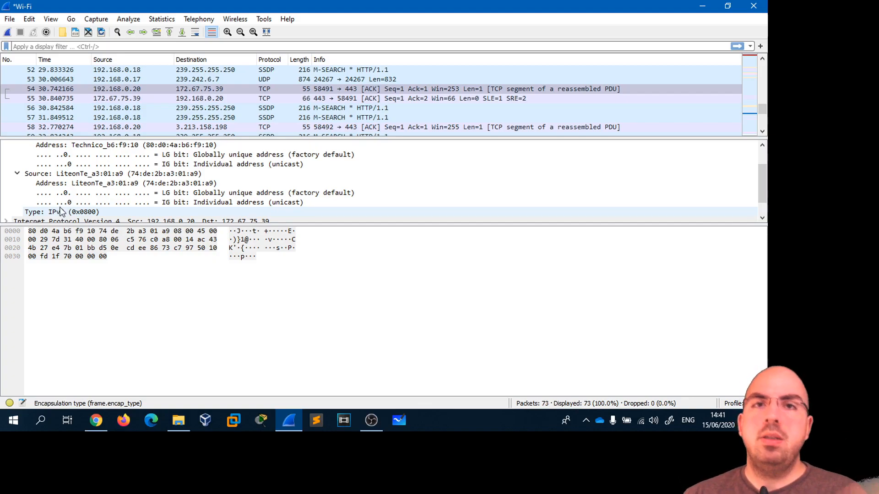
scroll(107, 210, "up", 1)
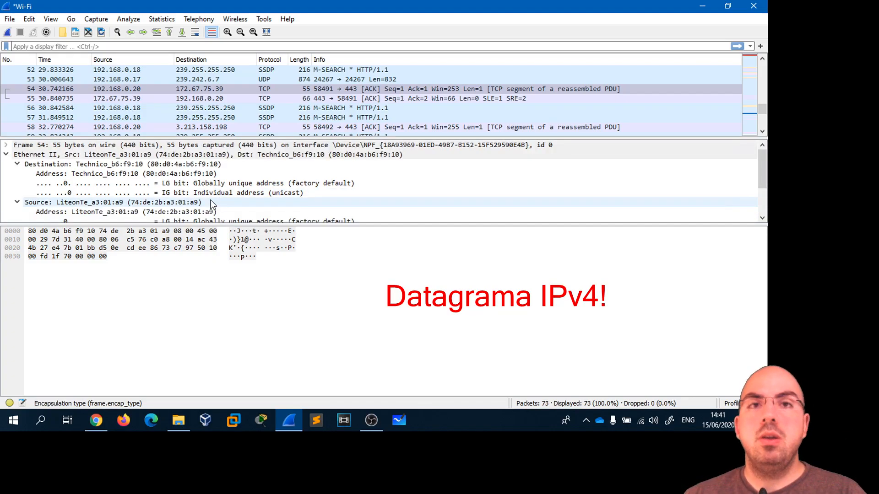
left_click(7, 155)
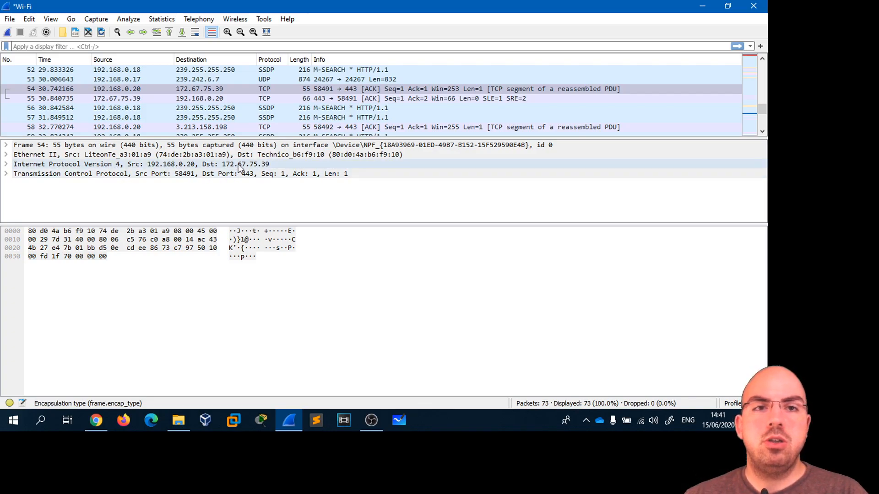
Step: Inspect the Internet Protocol Version 4 header fields of packet 54 and collapse the section
left_click(6, 165)
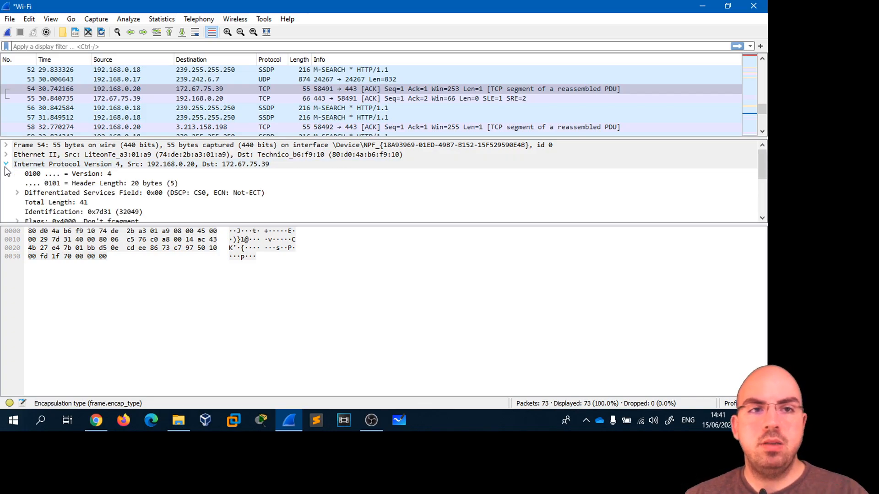
scroll(64, 201, "down", 2)
scroll(66, 200, "up", 2)
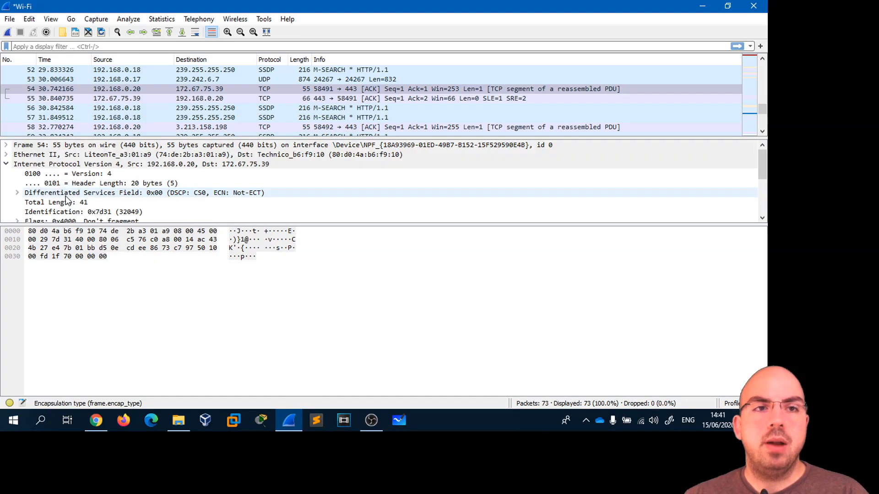
left_click(6, 164)
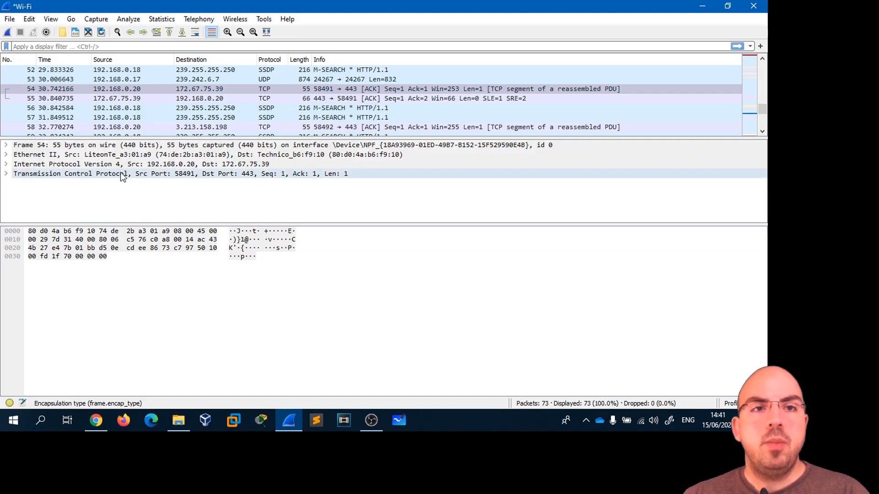
Step: Expand the Transmission Control Protocol header of packet 54 and examine its ports, sequence number and acknowledgment number fields
left_click(257, 88)
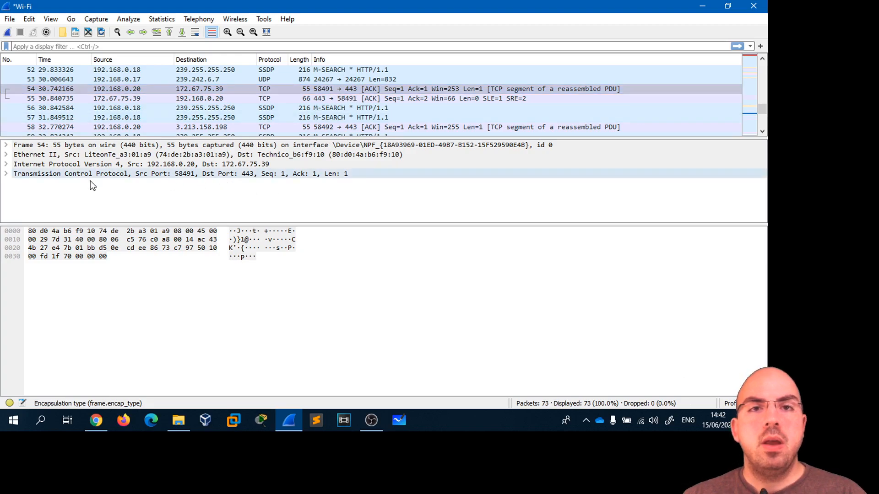
left_click(6, 175)
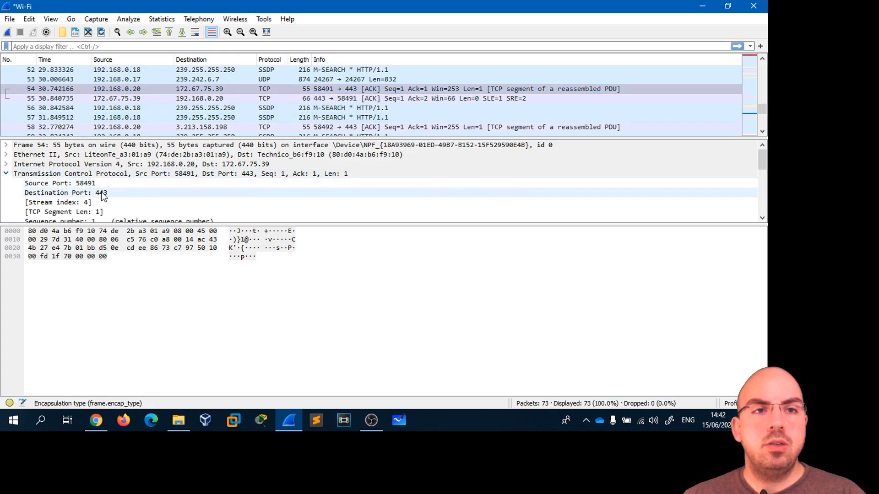
scroll(101, 191, "down", 2)
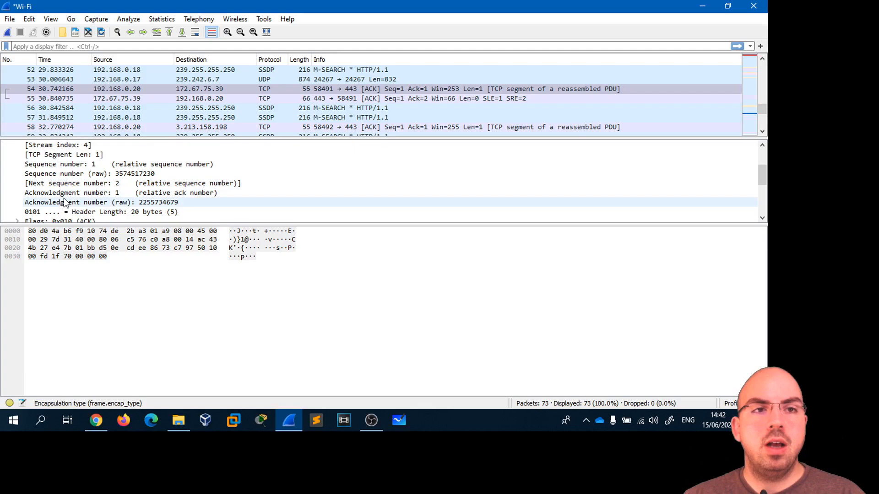
scroll(59, 190, "down", 1)
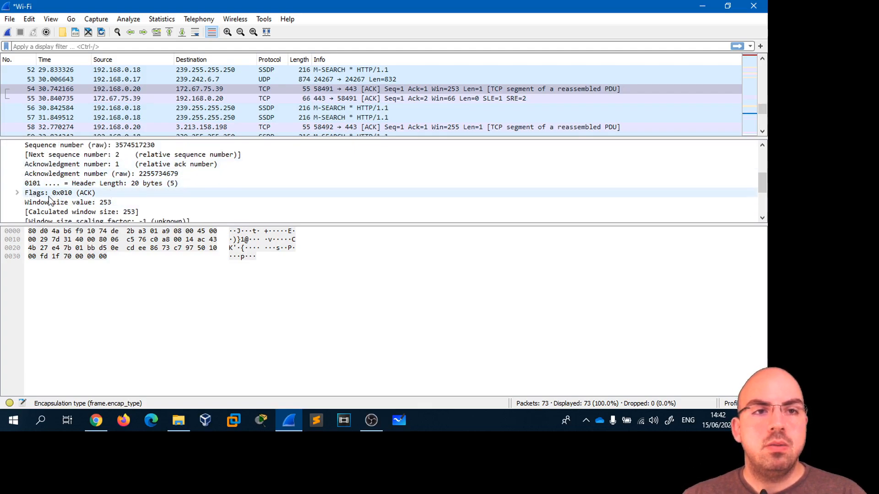
Step: Expand the TCP flags of packet 54, examine the individual flag bits, and collapse them
left_click(18, 193)
scroll(41, 184, "down", 1)
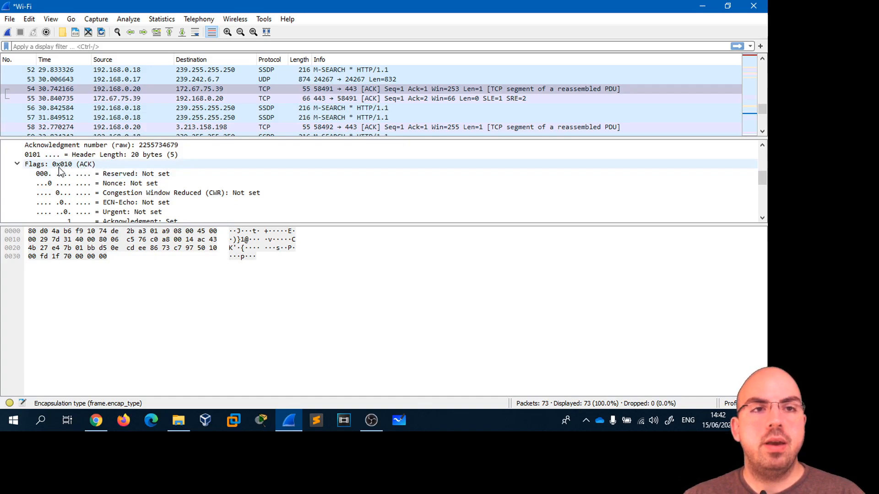
scroll(102, 195, "down", 1)
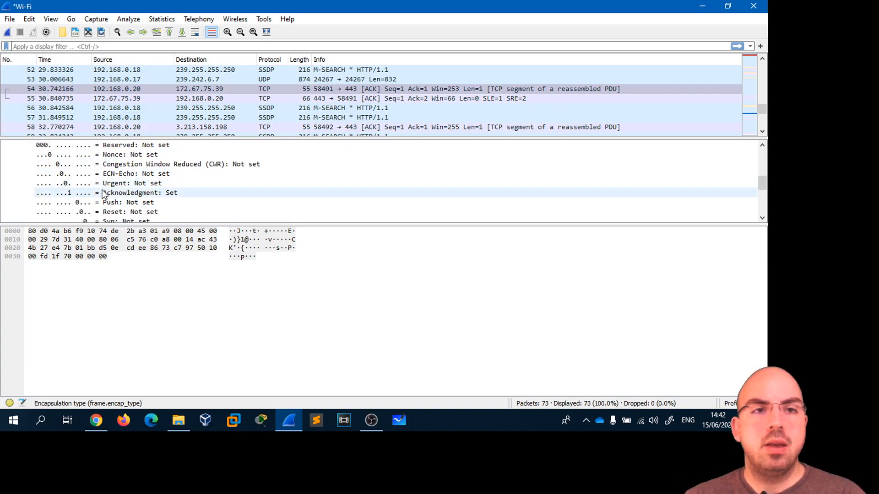
scroll(103, 194, "down", 2)
scroll(31, 209, "up", 5)
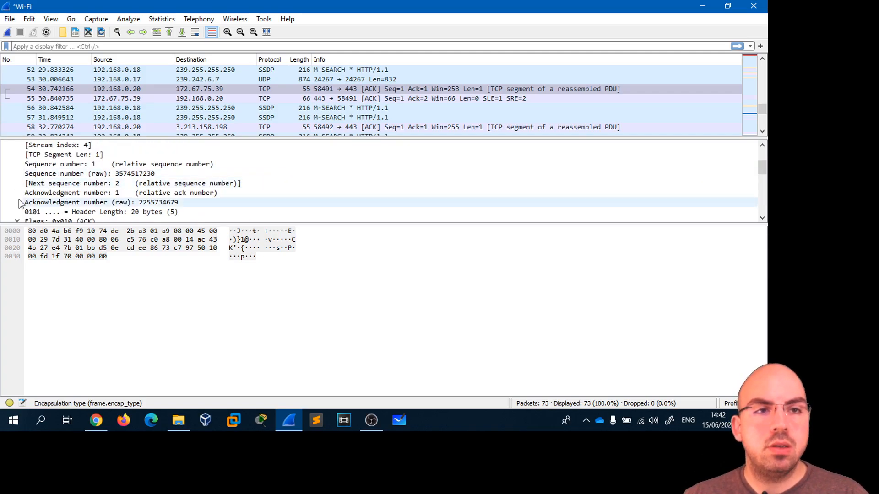
scroll(23, 202, "down", 1)
left_click(17, 193)
Step: Examine the remaining TCP fields of packet 54 down to the payload and segment data, and collapse the TCP section
scroll(88, 207, "down", 3)
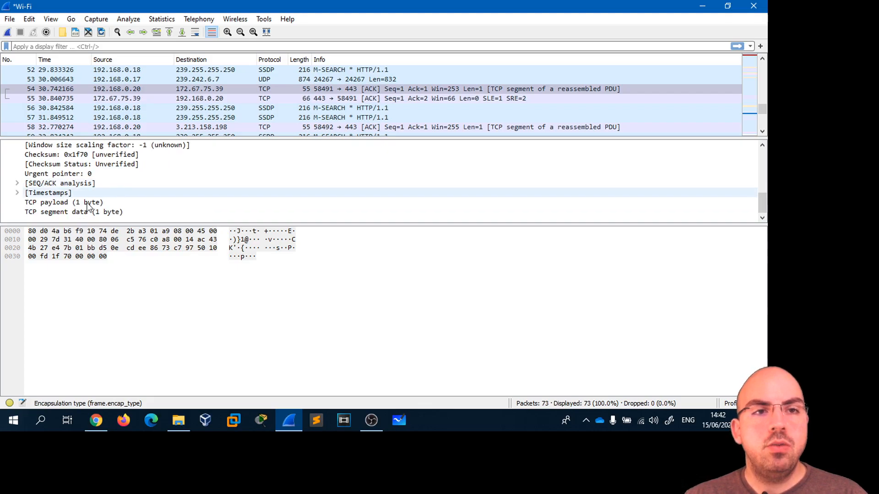
scroll(88, 207, "up", 10)
left_click(6, 174)
Step: Highlight the acknowledgment number and source IP address in packet 54's raw bytes, and select its Transmission Control Protocol layer
left_click(284, 250)
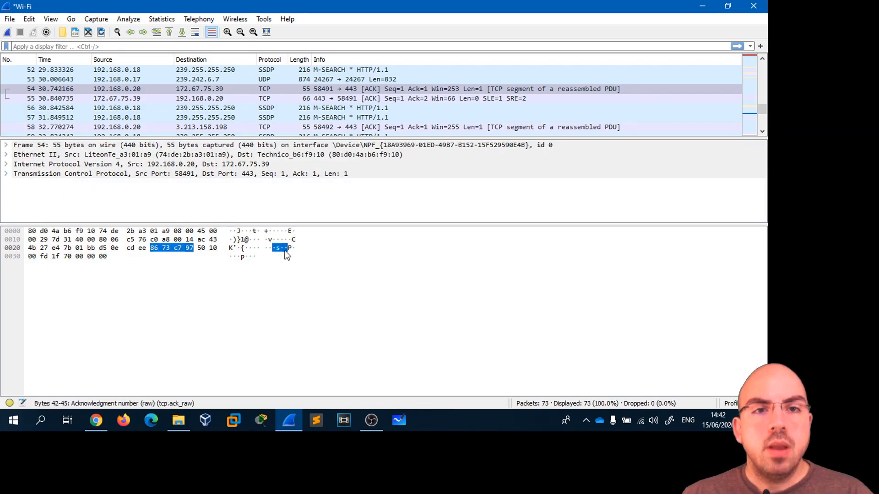
left_click(275, 239)
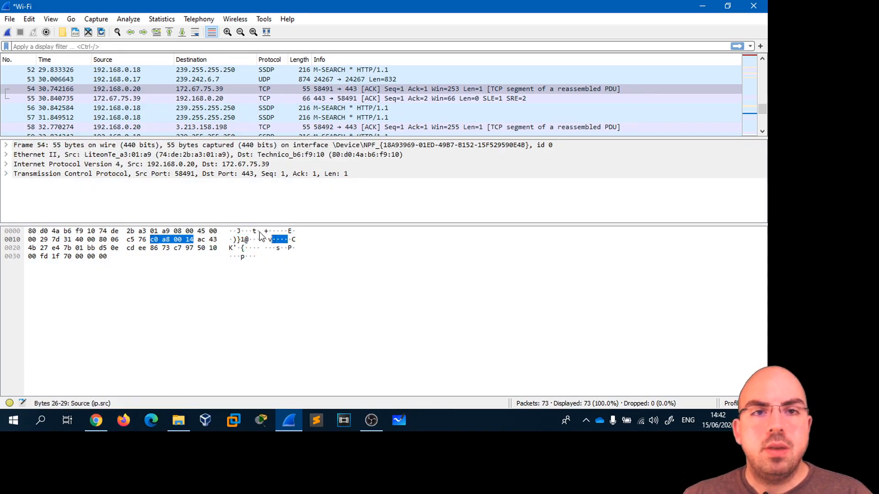
left_click(24, 176)
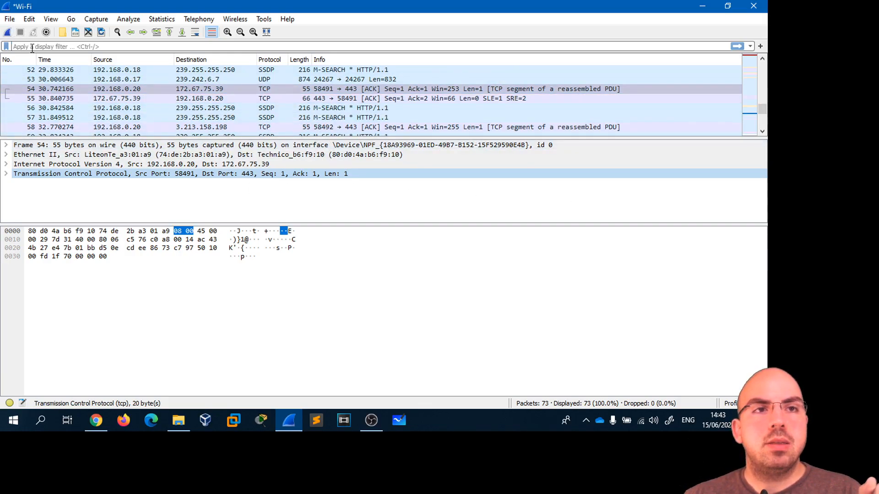
Step: Apply the predefined "TCP only: tcp" display filter and review the filtered packets
left_click(50, 45)
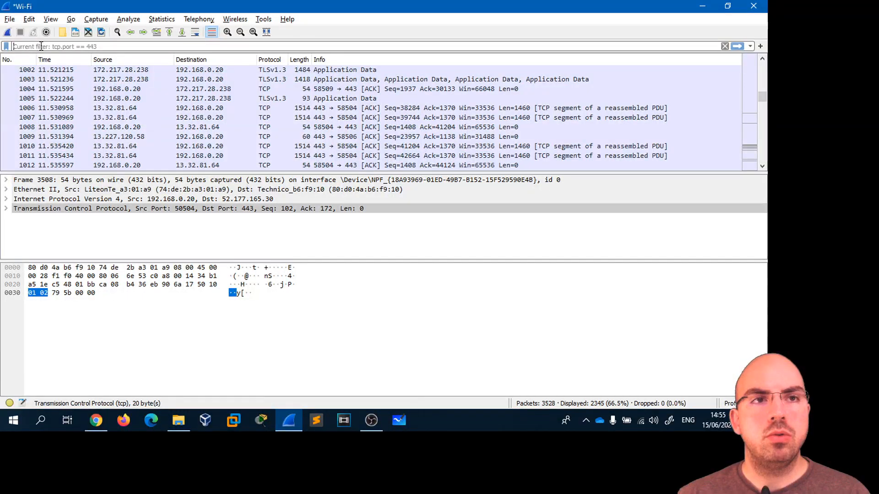
left_click(6, 46)
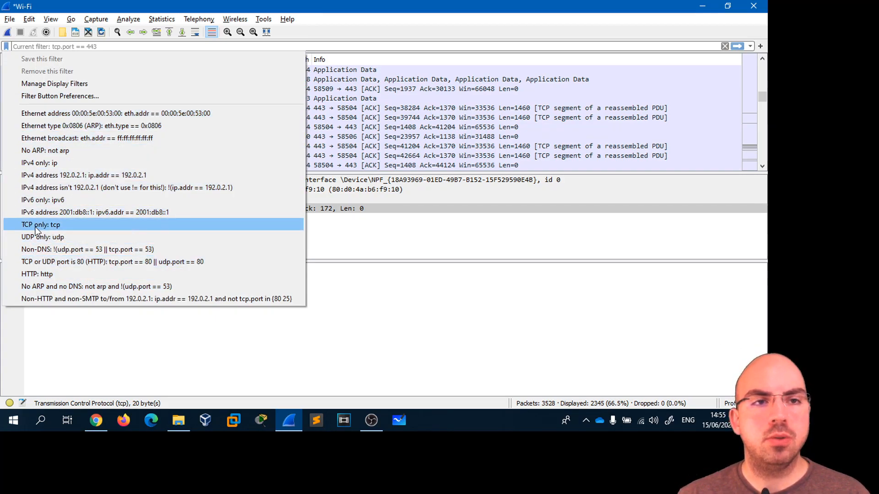
left_click(65, 225)
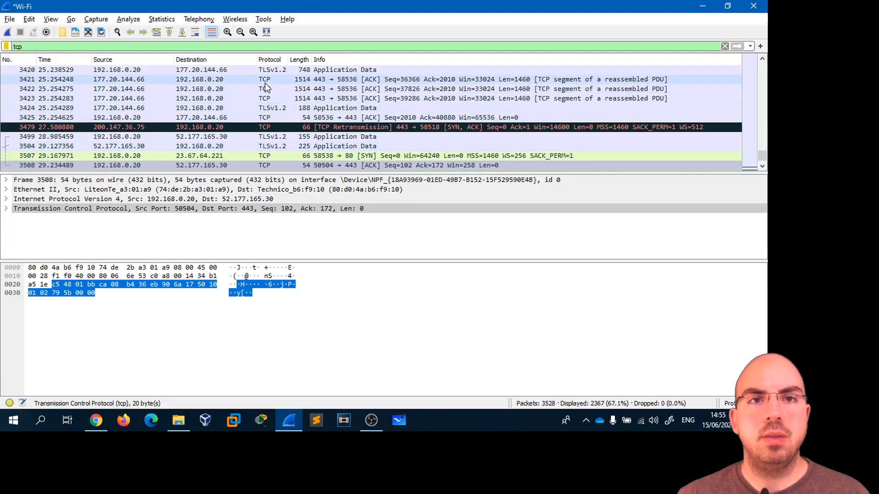
scroll(266, 92, "down", 5)
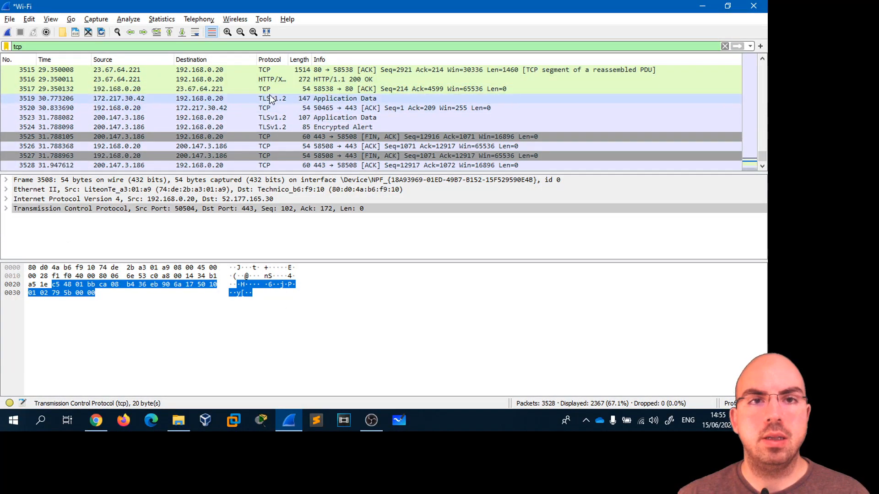
scroll(274, 99, "up", 2)
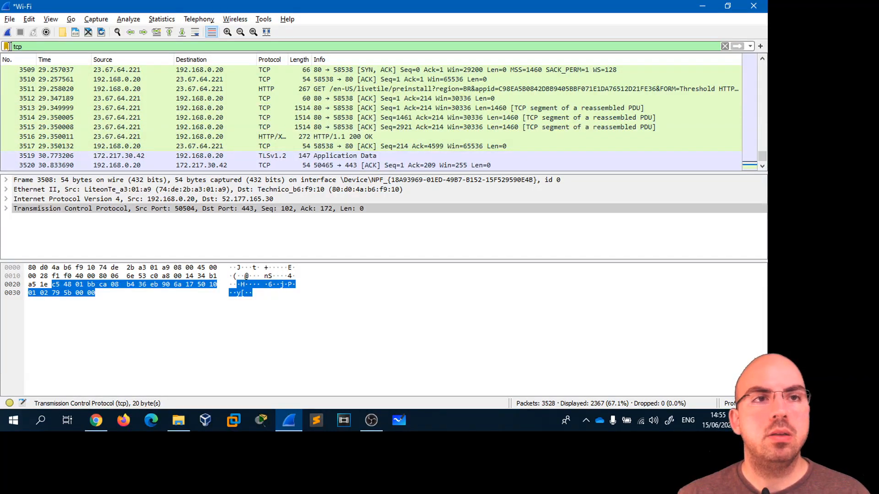
Step: Switch to the predefined "IPv4 only: ip" display filter and review the filtered packets
left_click(7, 46)
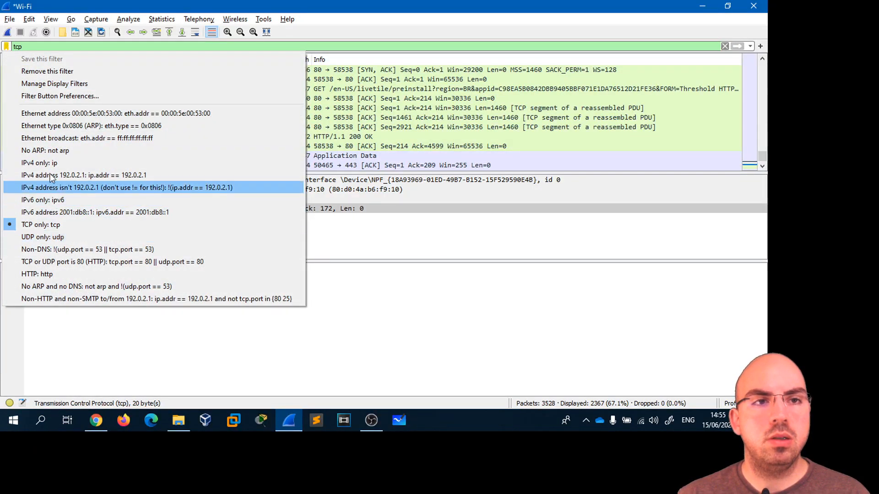
left_click(41, 162)
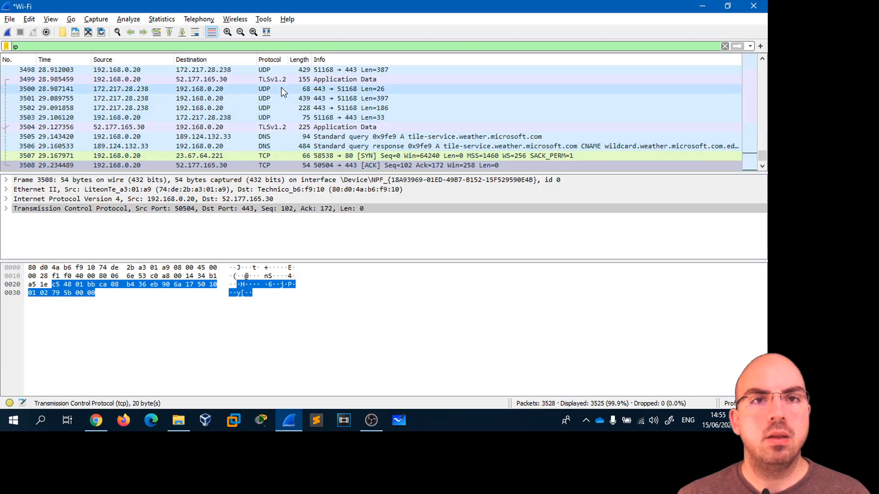
scroll(279, 125, "up", 9)
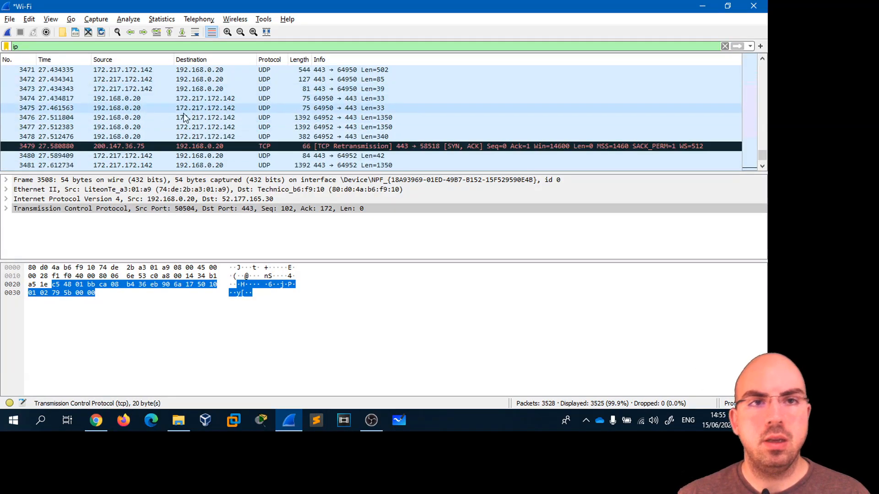
Step: Apply the predefined HTTP display filter and extend it to "http && ip.src == 192.168.0.20"
left_click(7, 46)
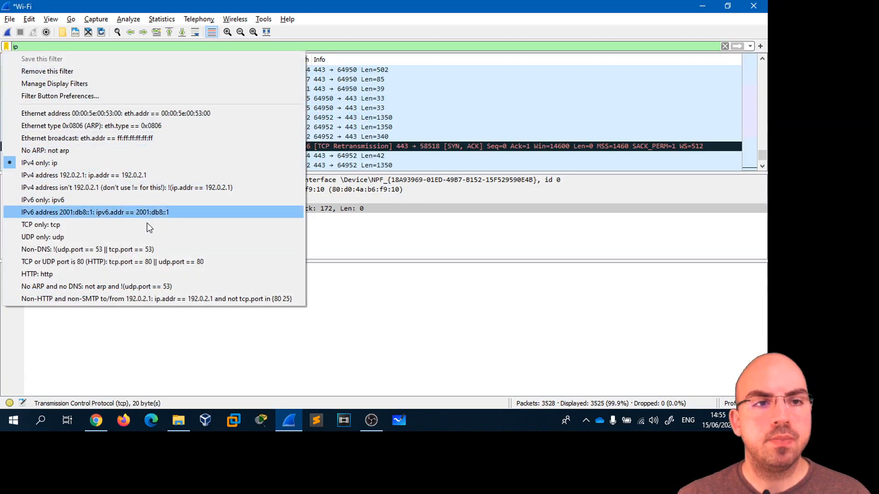
left_click(40, 274)
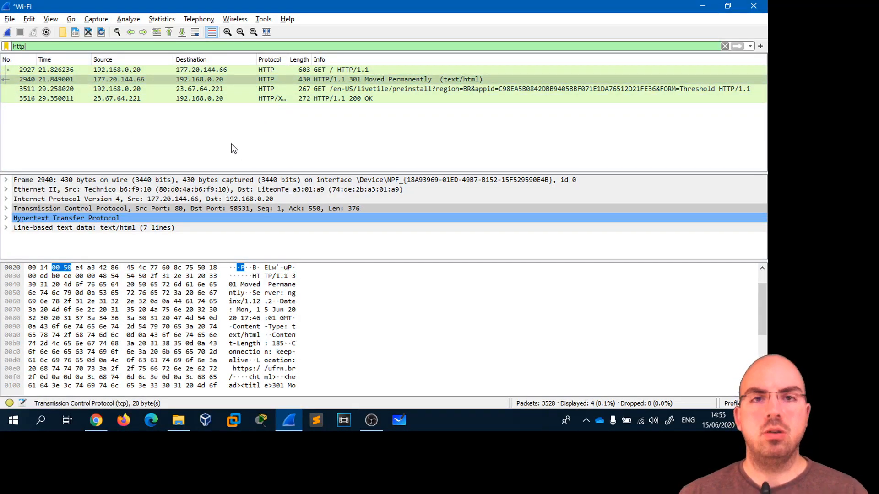
double_click(56, 46)
type("http ")
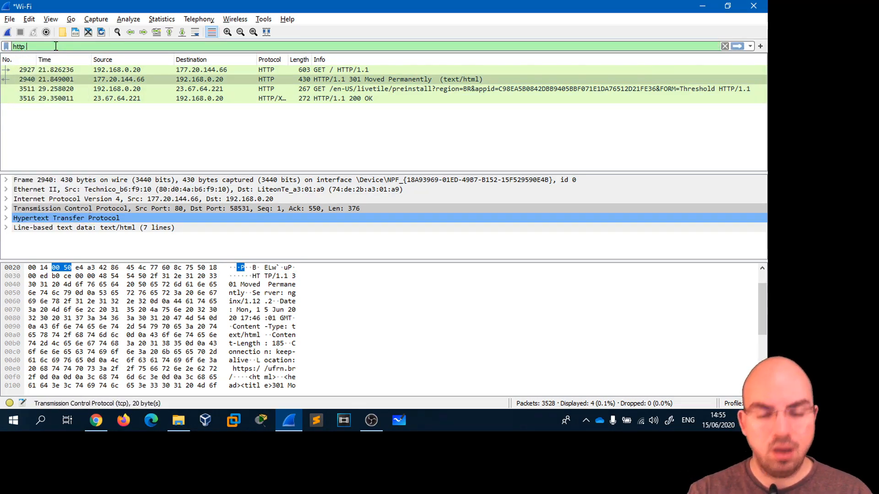
type("&& ip")
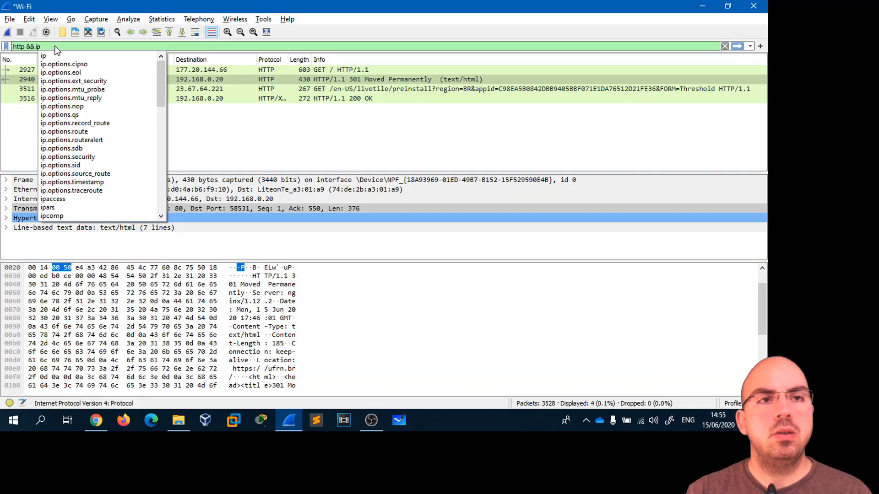
type(".src")
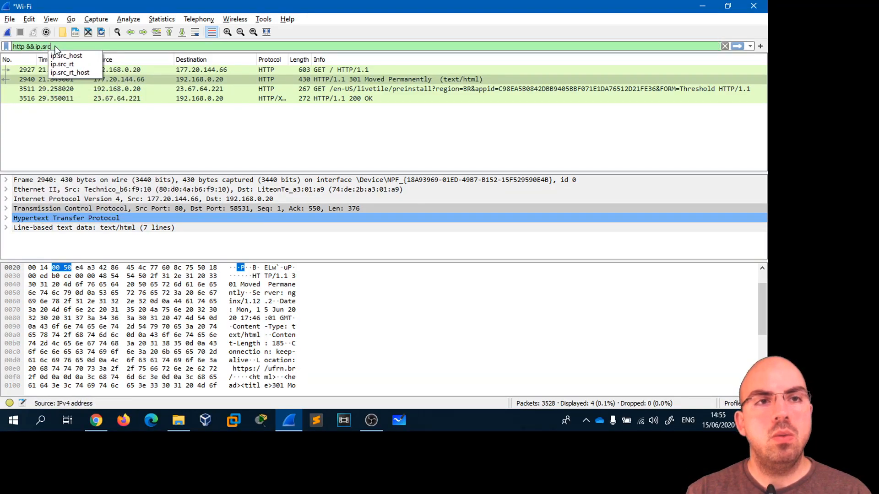
type(" ==")
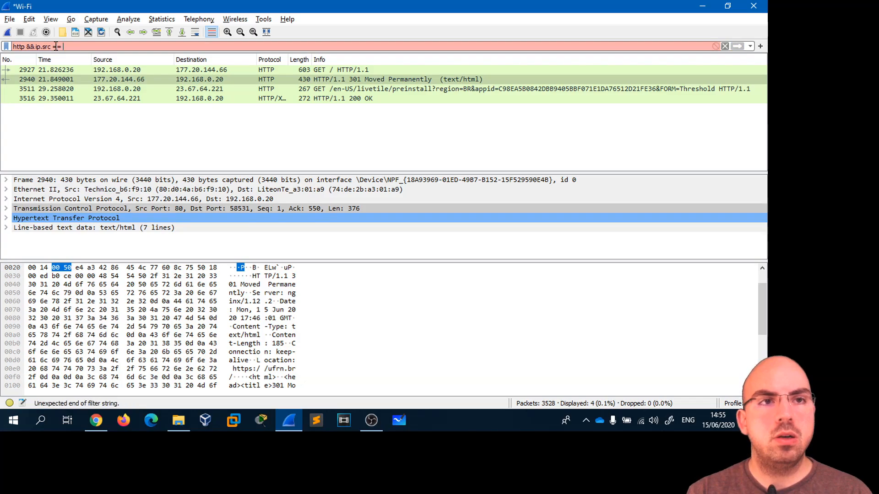
type(" 192.16")
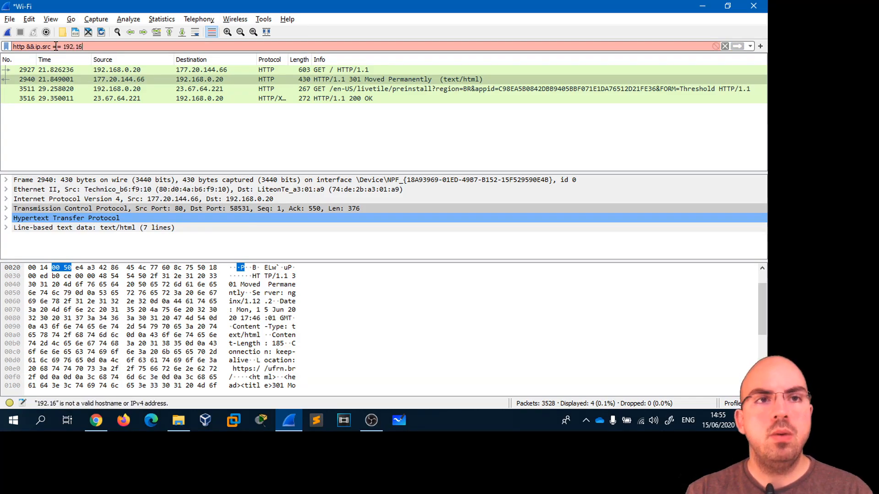
type("8.0.20")
key("Return")
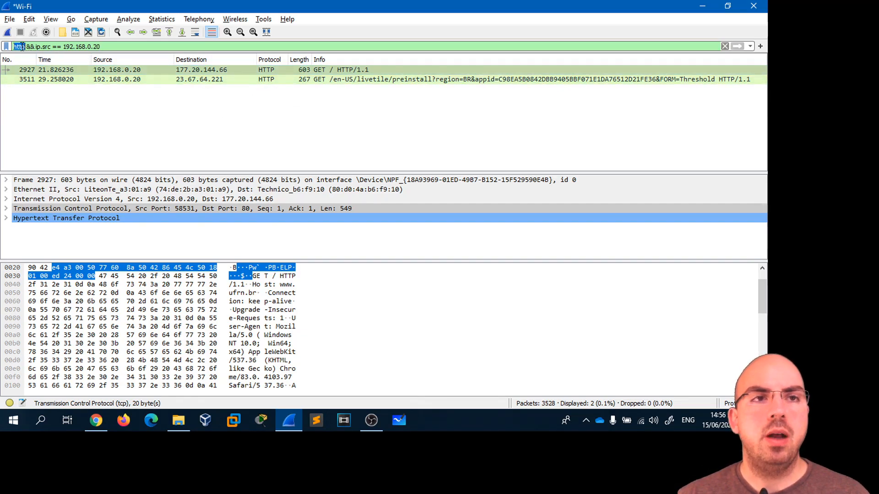
Step: Change the display filter to "tcp && ip.src == 192.168.0.20" and review the source addresses of the filtered packets
type("tcp")
key("Return")
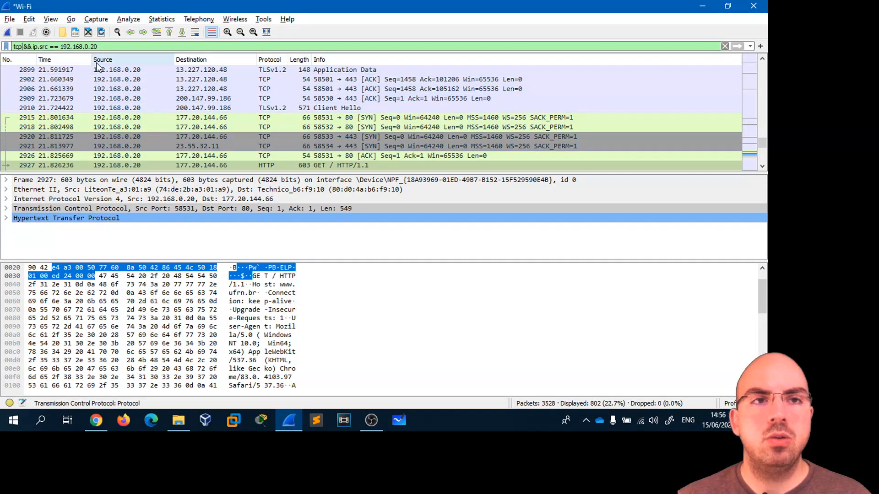
scroll(129, 114, "up", 10)
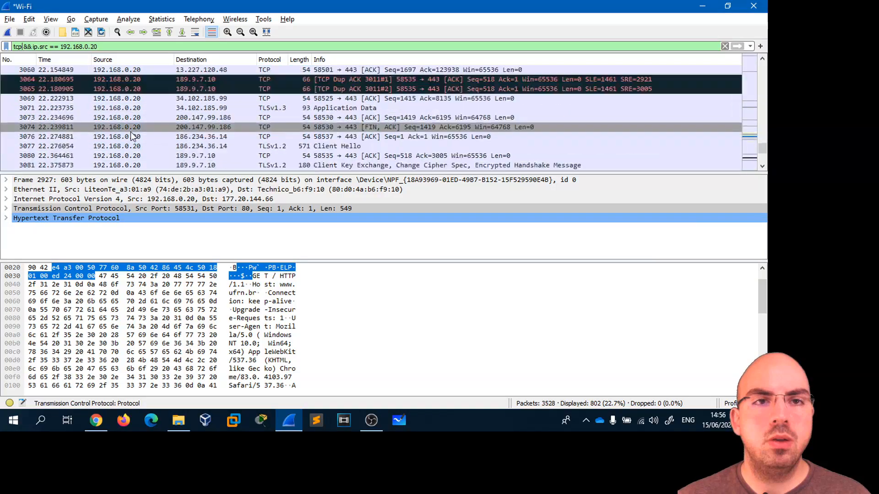
scroll(130, 131, "up", 5)
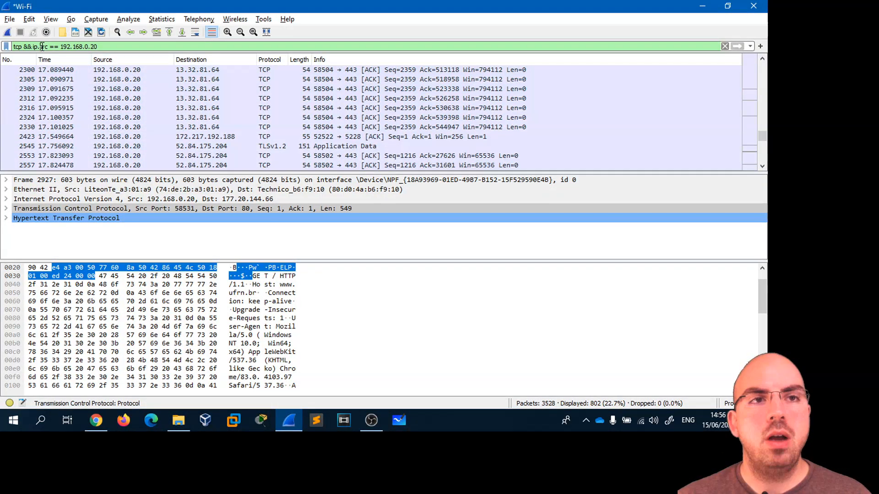
Step: Change the display filter to "tcp && ip.dst == 192.168.0.20" and review the destination addresses of the filtered packets
type("dst")
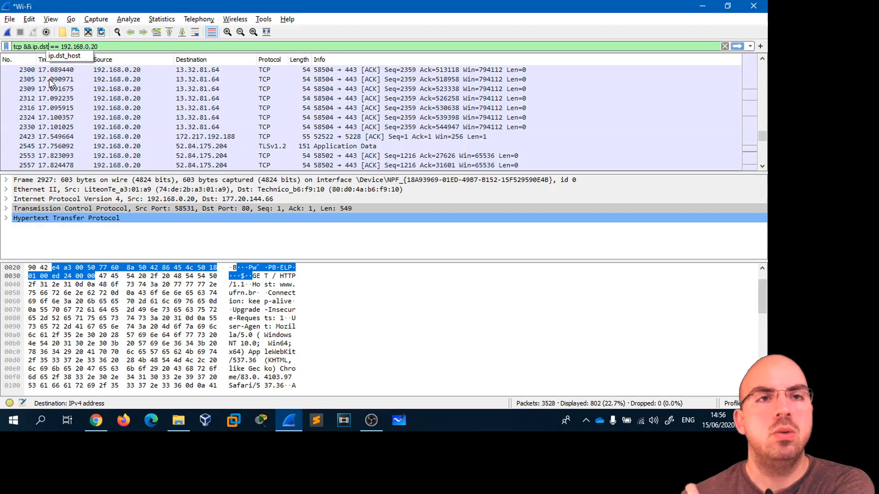
key("Return")
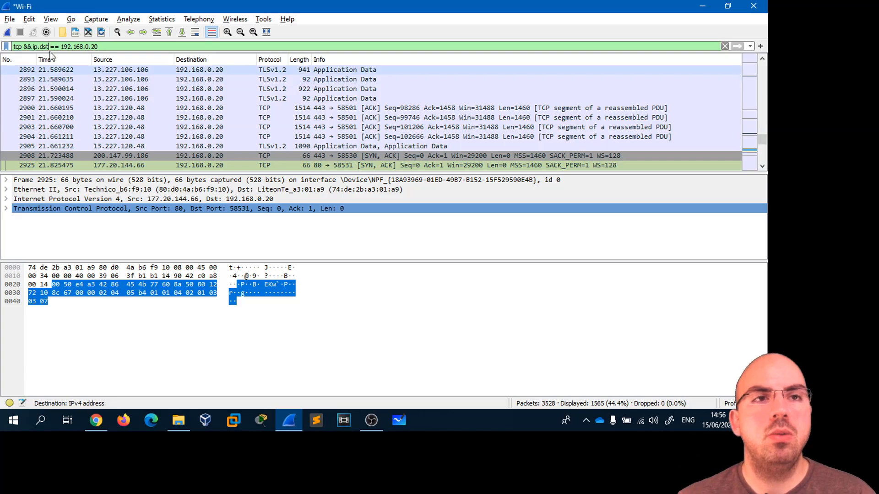
scroll(327, 147, "up", 10)
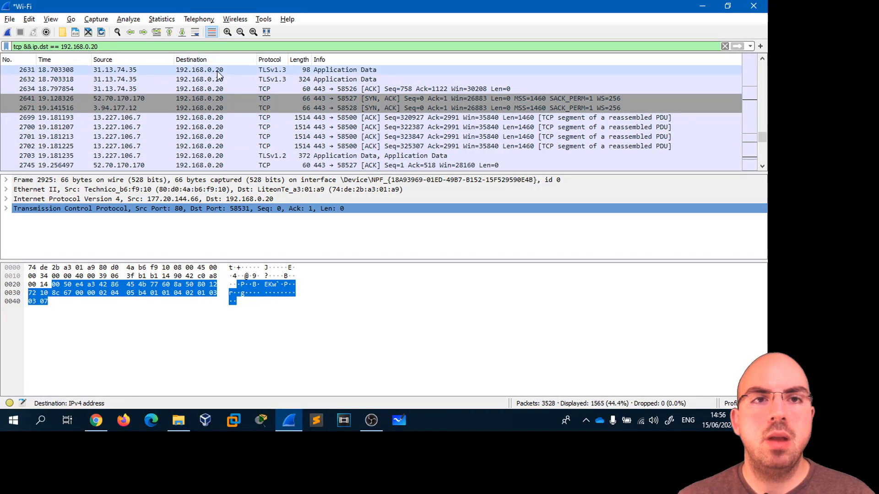
scroll(218, 117, "down", 1)
scroll(199, 101, "down", 8)
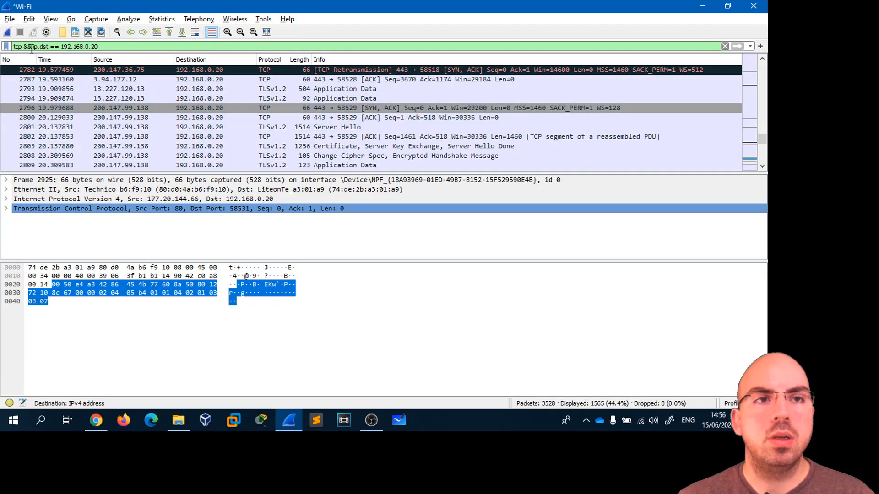
Step: Replace the display filter with "http" and apply it to the capture
key("ctrl+a")
type("http")
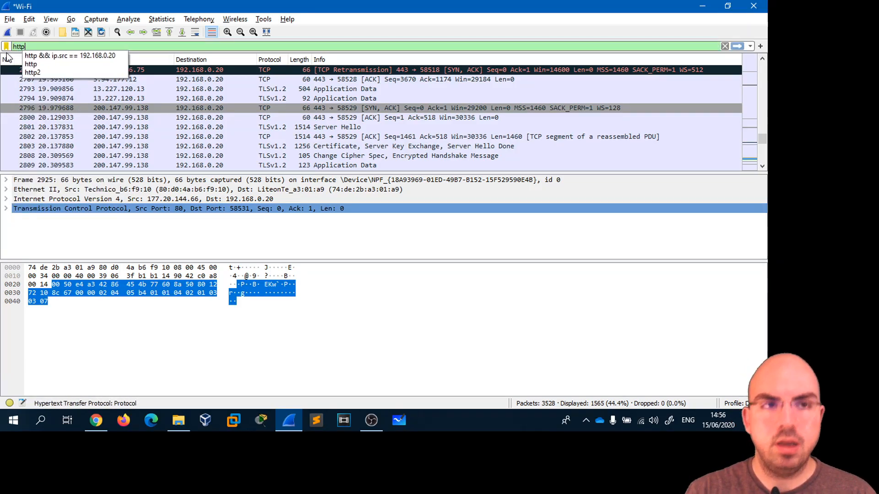
key("Return")
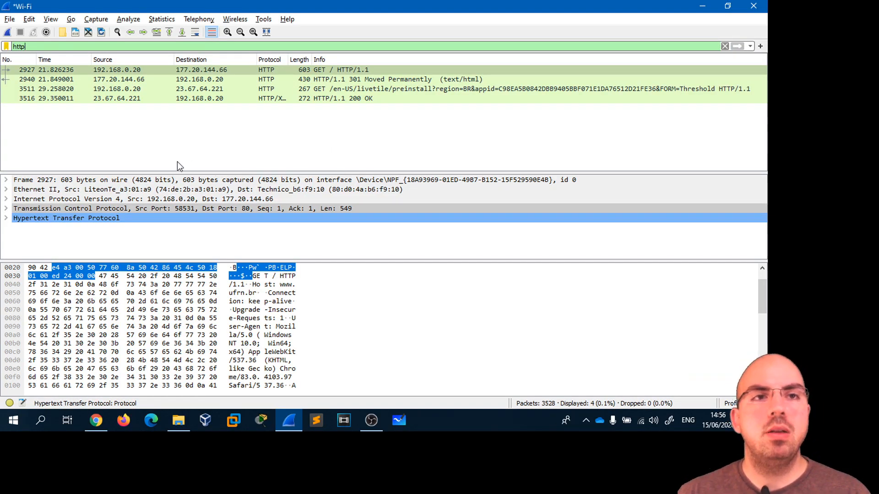
left_click(153, 149)
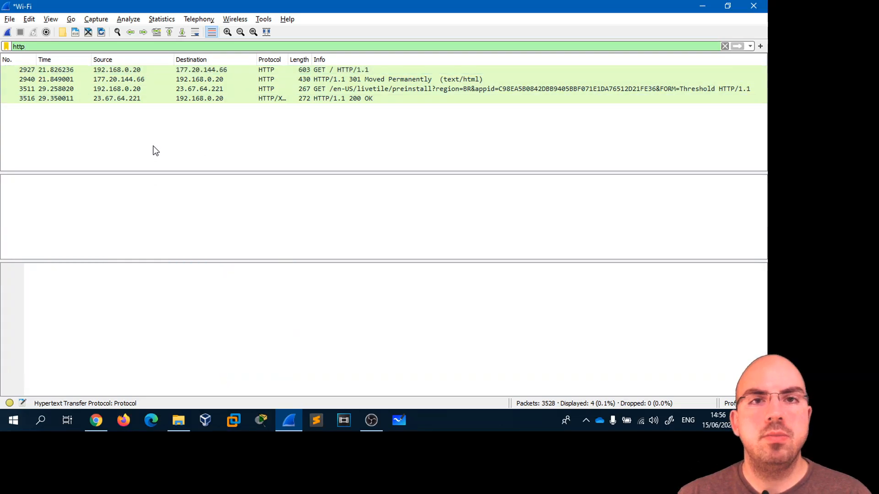
Step: Select the "GET / HTTP/1.1" packet, expand its Hypertext Transfer Protocol layer and examine the request headers and raw bytes
left_click(335, 71)
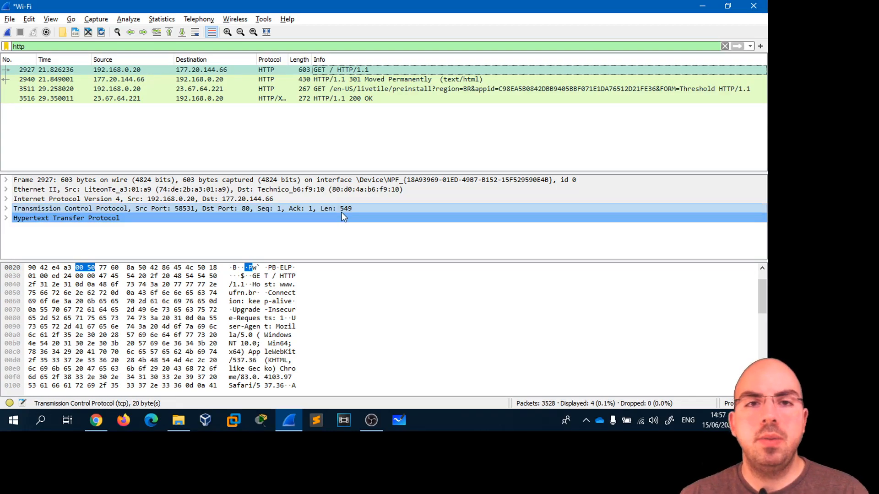
left_click(22, 220)
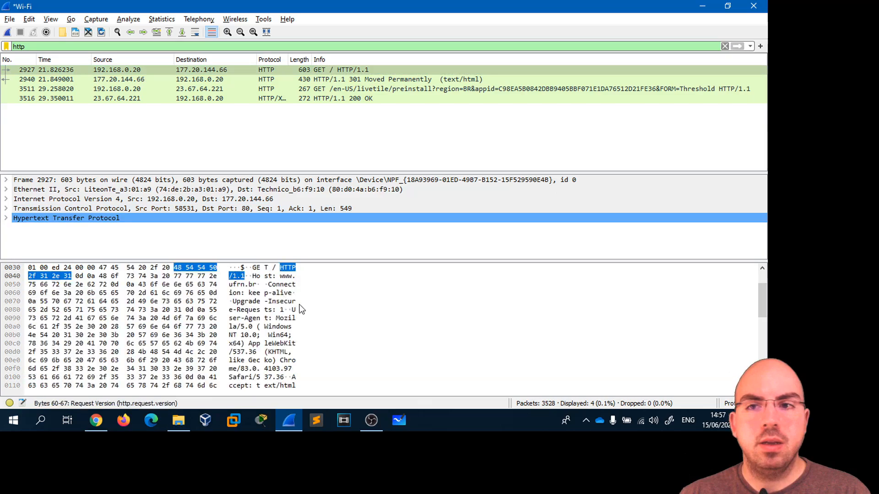
left_click(6, 218)
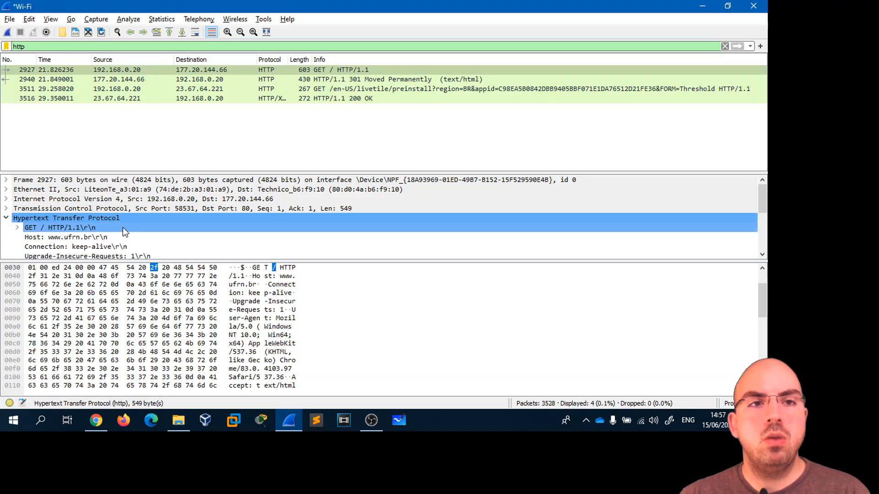
scroll(124, 229, "down", 1)
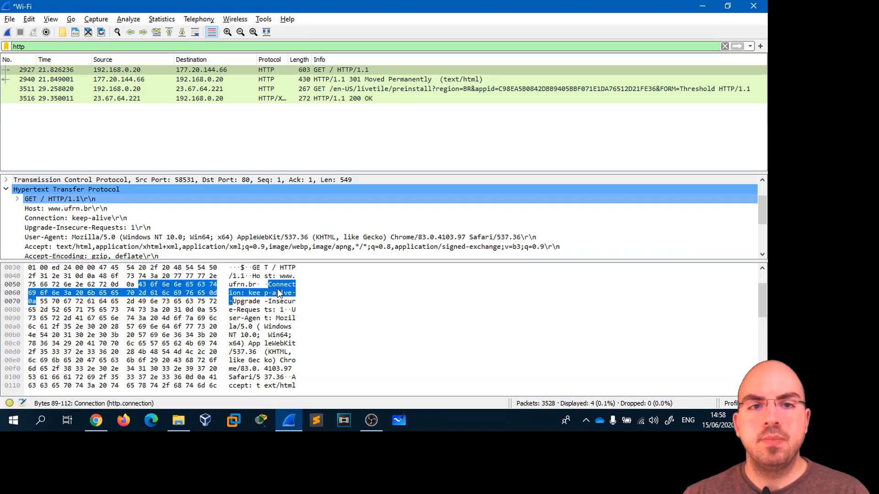
scroll(273, 290, "down", 1)
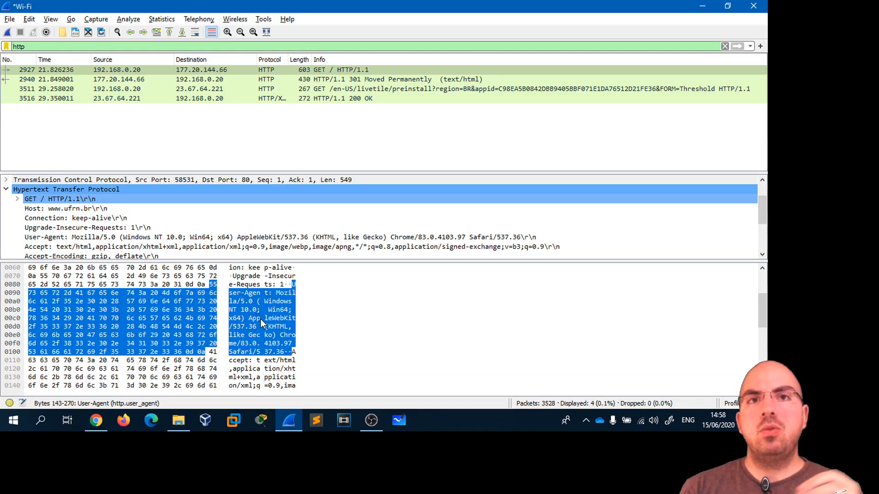
scroll(109, 220, "up", 1)
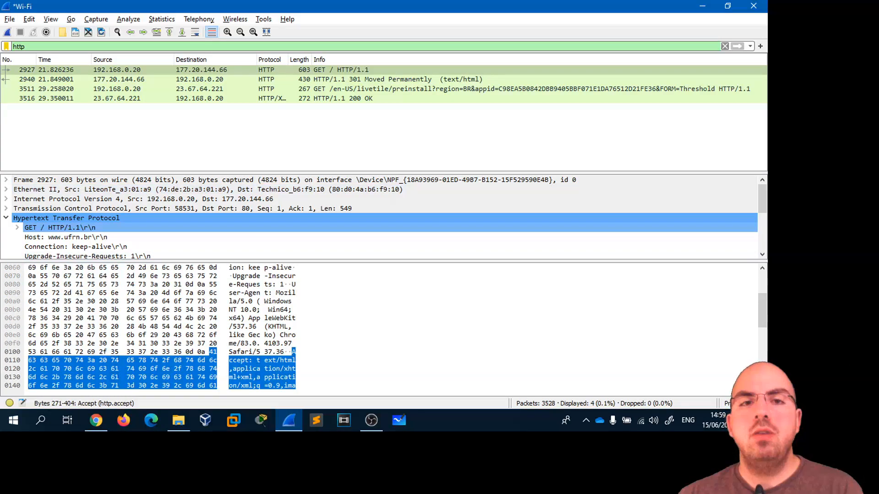
scroll(259, 356, "down", 2)
scroll(266, 372, "down", 4)
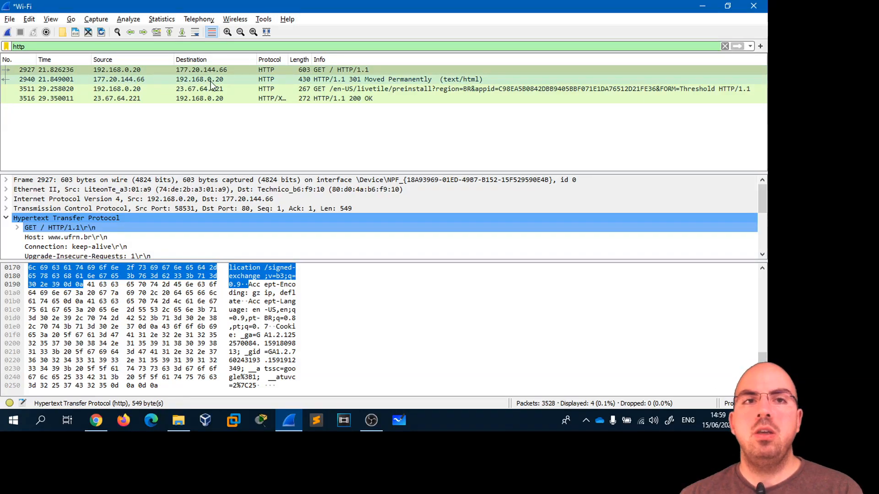
Step: Select the "301 Moved Permanently" response and examine its HTTP headers and HTML body in the packet bytes
left_click(347, 79)
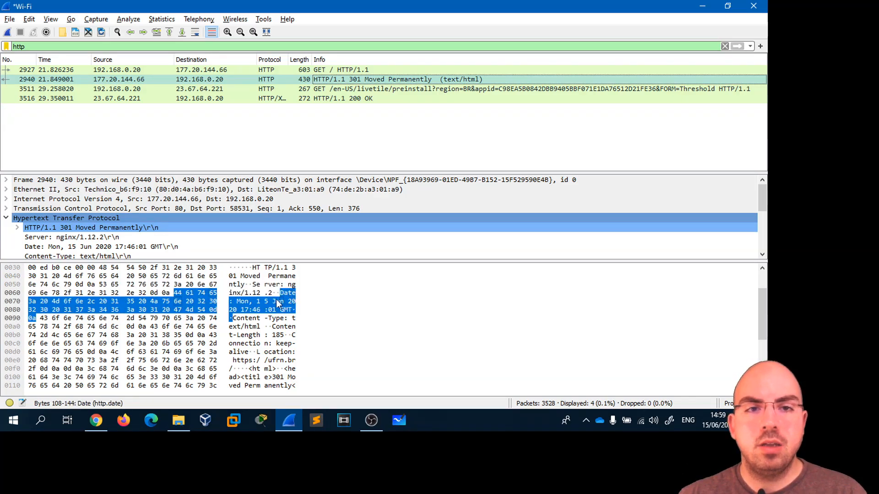
scroll(274, 311, "down", 1)
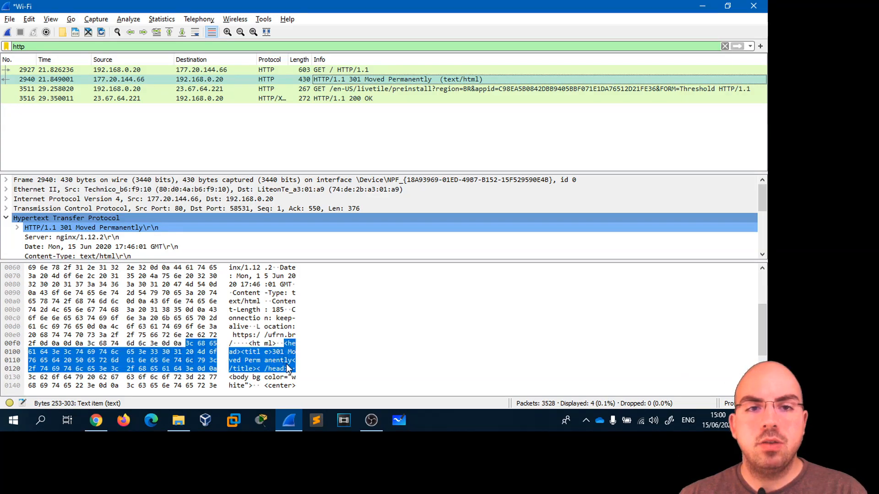
scroll(282, 390, "down", 1)
scroll(275, 362, "down", 1)
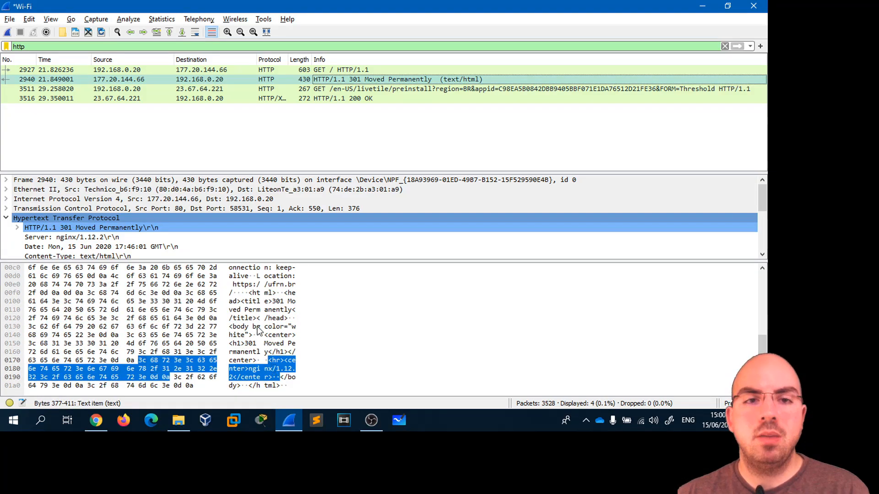
left_click(271, 348)
left_click(272, 369)
left_click(268, 386)
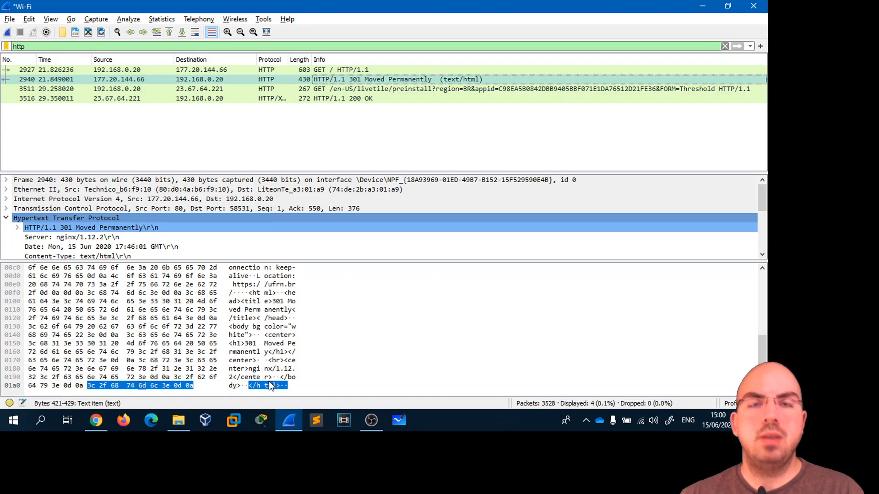
left_click(270, 377)
left_click(271, 347)
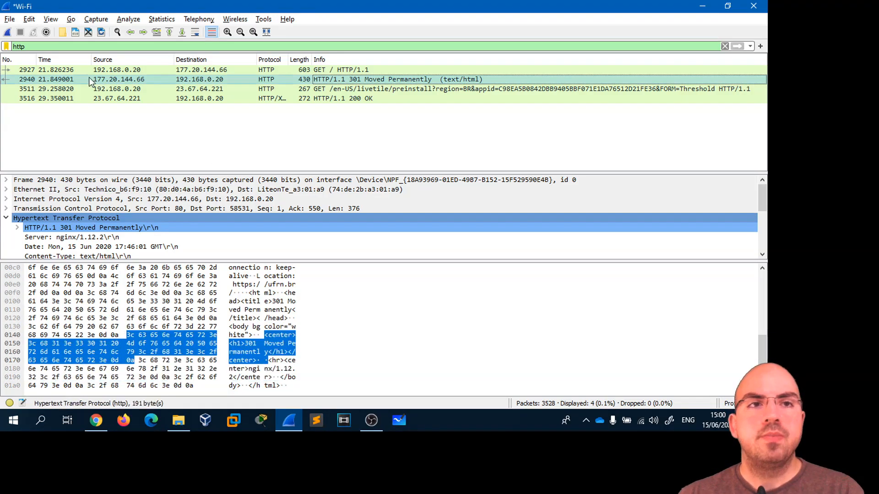
Step: Change the display filter to "tcp.port == 443 && ip.addr == 177.20.144.66" and apply it
left_click(44, 47)
double_click(44, 46)
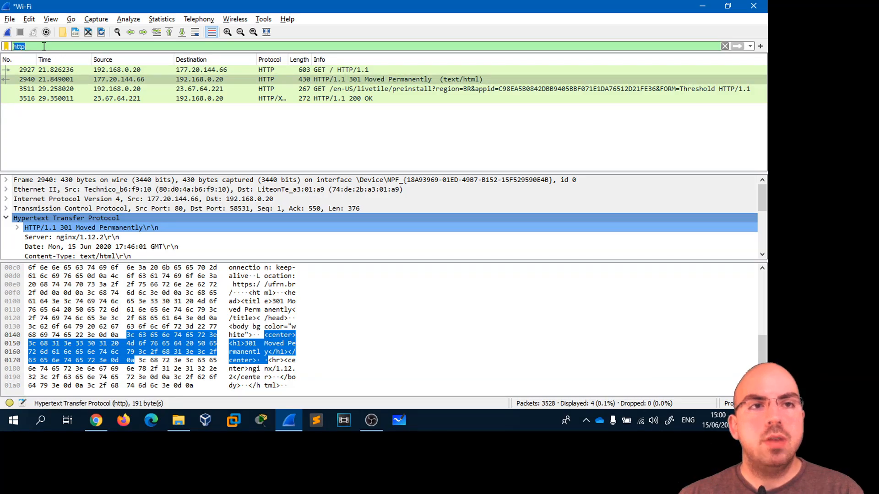
type("tcp.p")
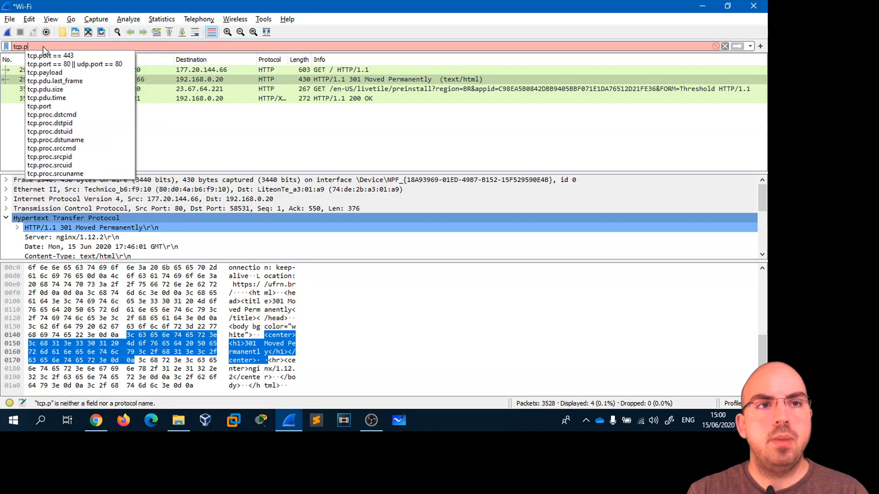
type("ort == 4")
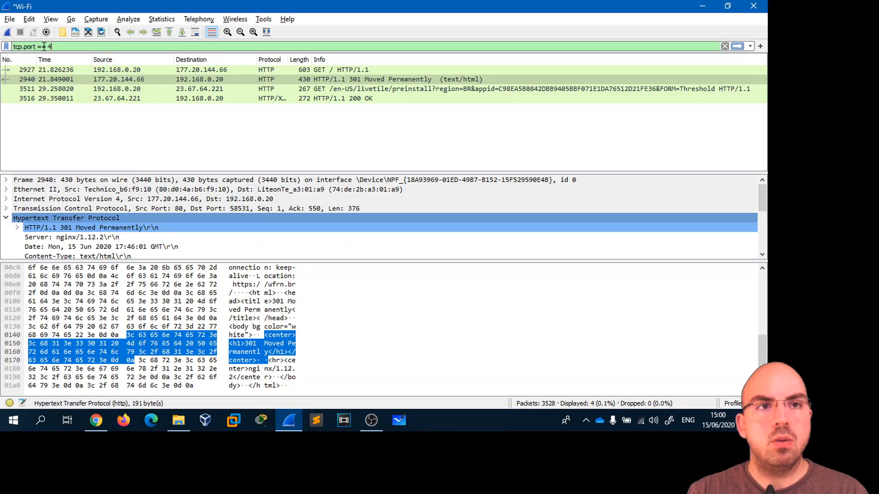
type("43 &&")
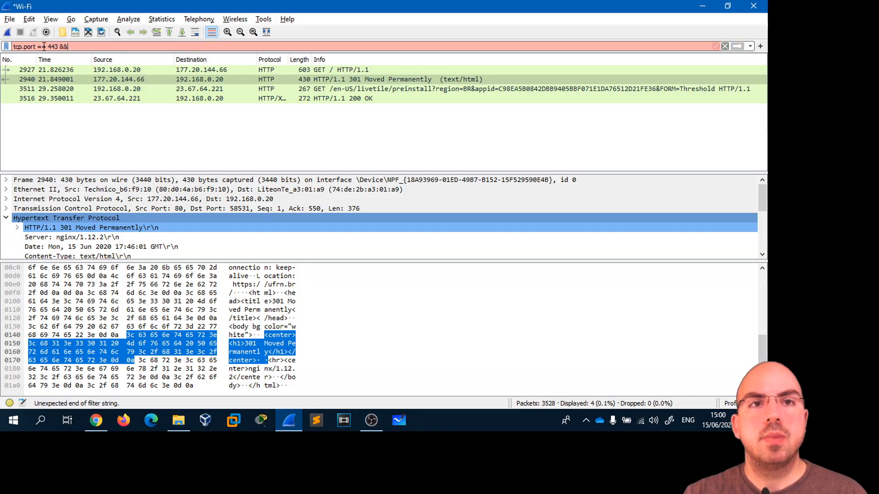
type(" ip")
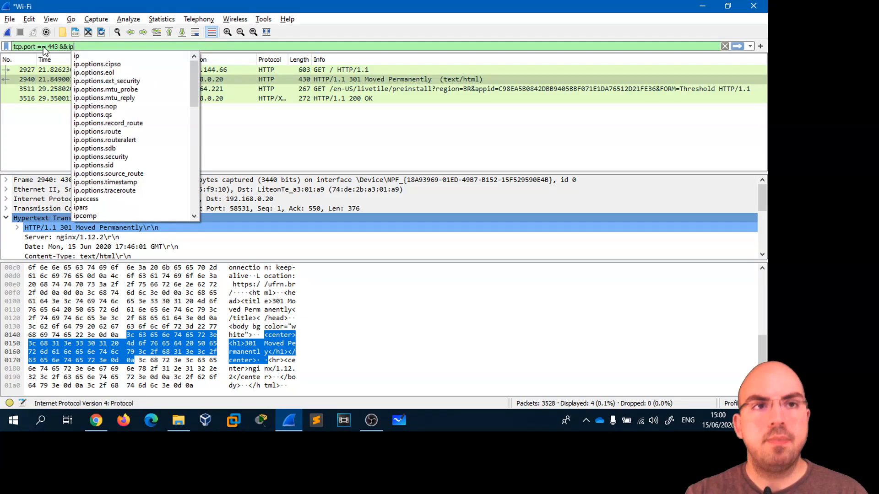
type(".add")
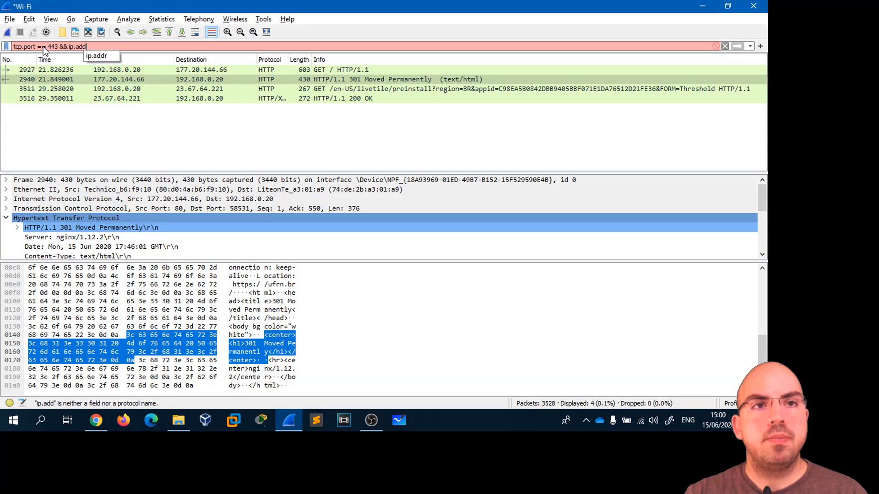
type("r == 177.20.144.66")
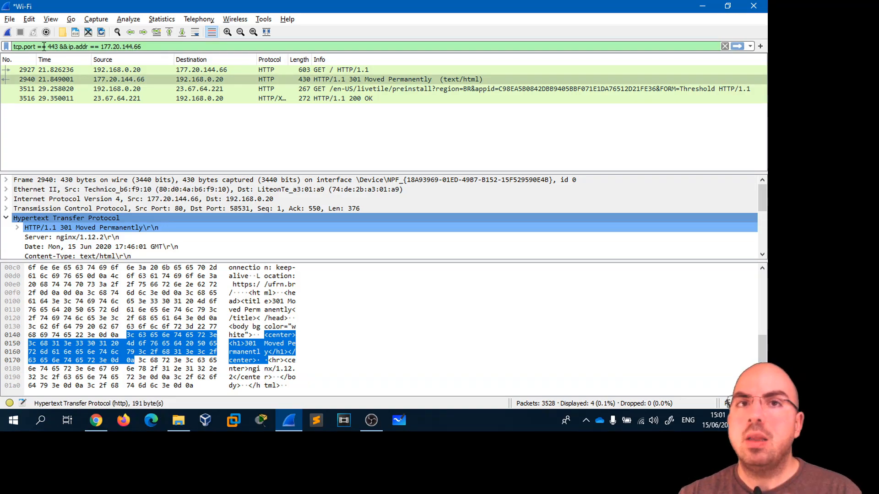
key("Return")
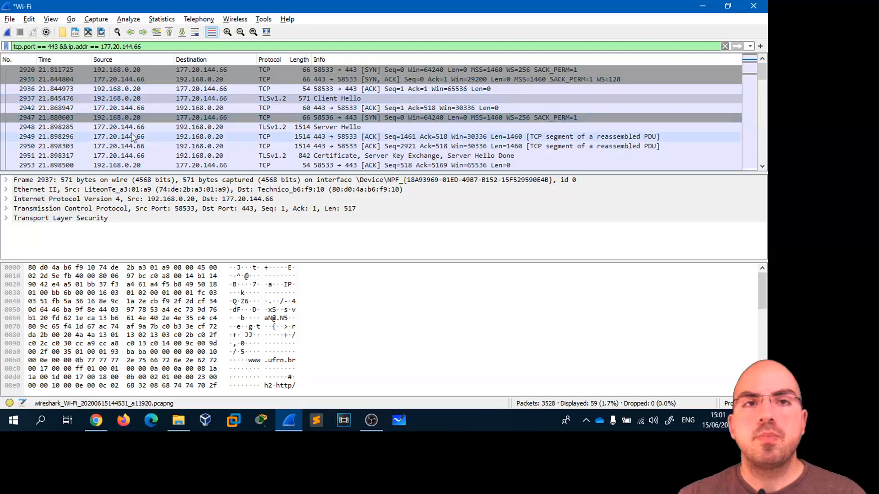
Step: Review the filtered packets and examine the SYN, SYN-ACK and ACK packets of the opening TCP handshake
scroll(282, 131, "down", 3)
scroll(281, 125, "down", 2)
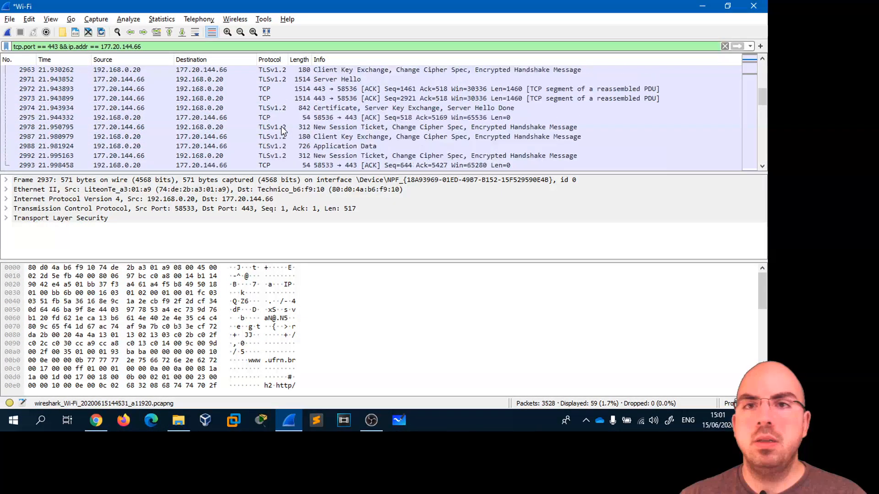
scroll(282, 126, "up", 5)
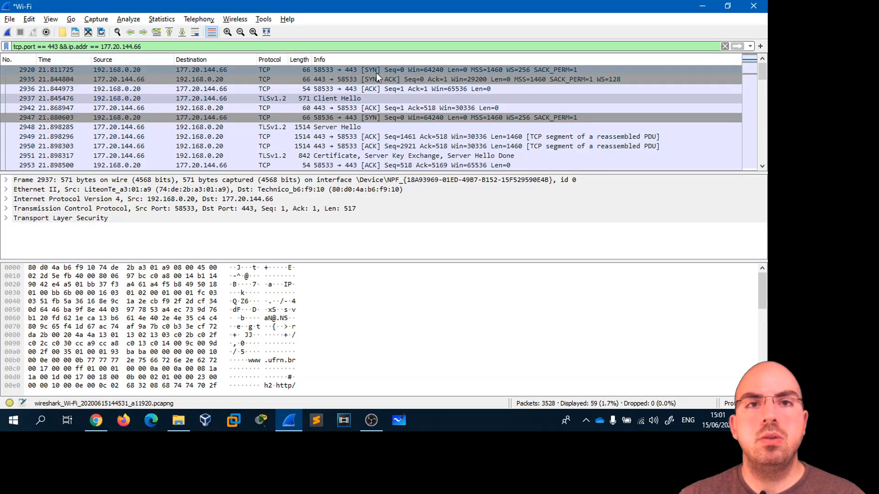
left_click(318, 70)
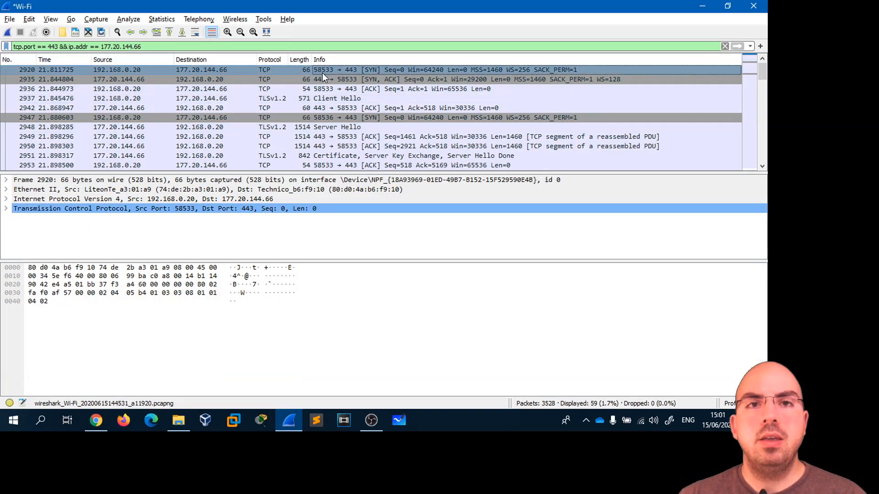
left_click(352, 79)
left_click(348, 88)
left_click(350, 71)
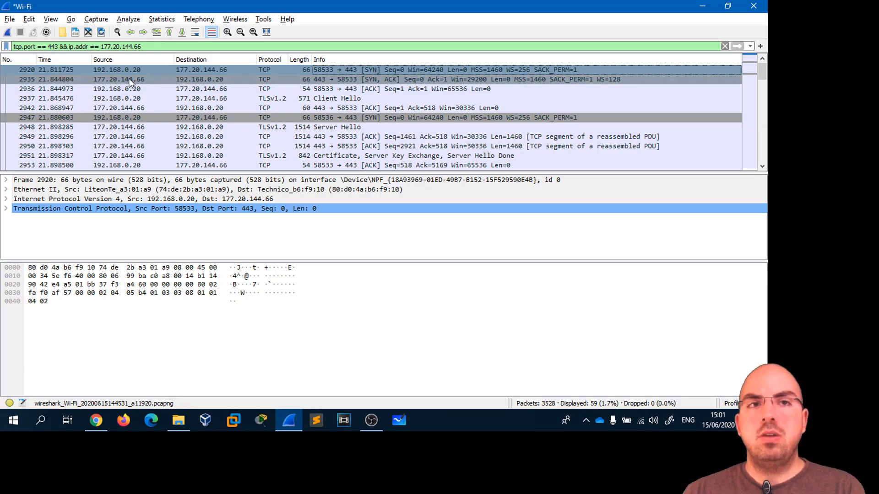
left_click(377, 89)
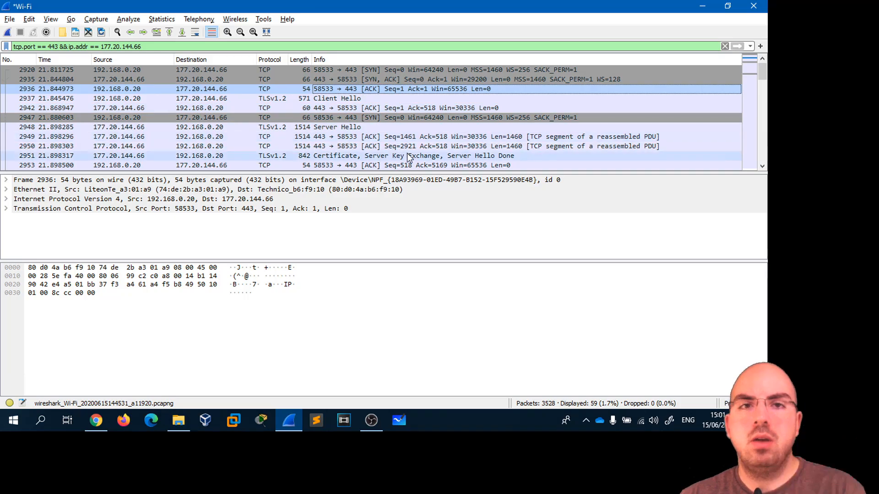
Step: Select the first Client Hello packet, examine the TLS key exchange and encrypted data packets that follow, and select ACK packet 2953
scroll(400, 150, "down", 1)
scroll(308, 136, "up", 1)
left_click(325, 98)
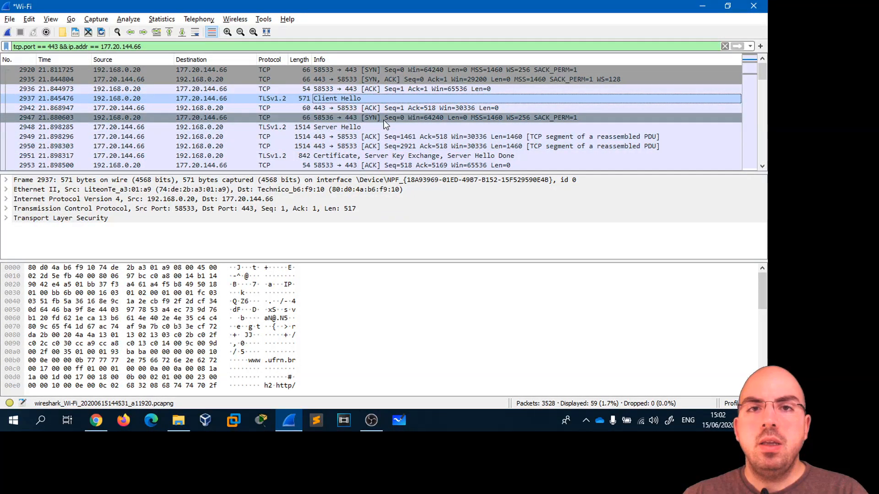
scroll(371, 120, "down", 1)
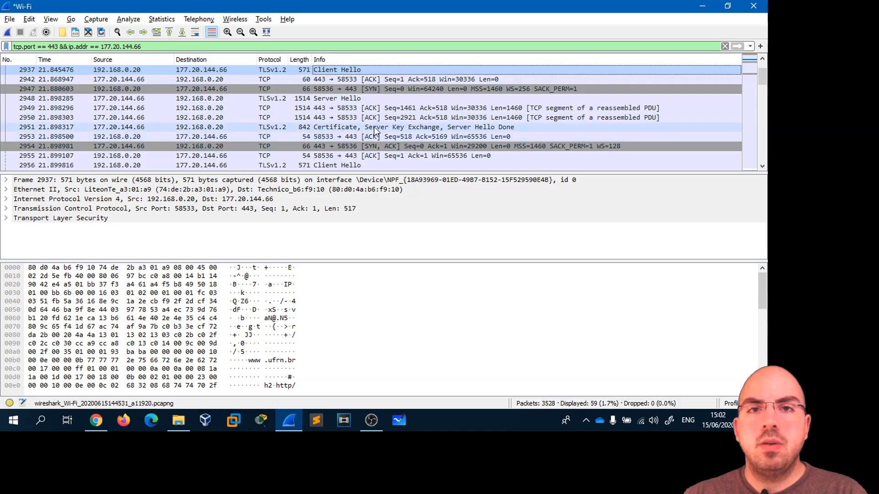
scroll(370, 128, "down", 3)
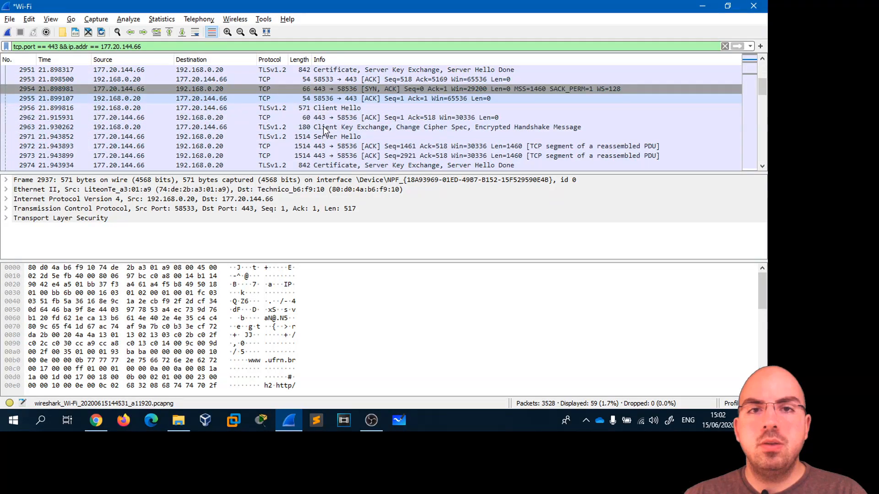
scroll(359, 114, "down", 1)
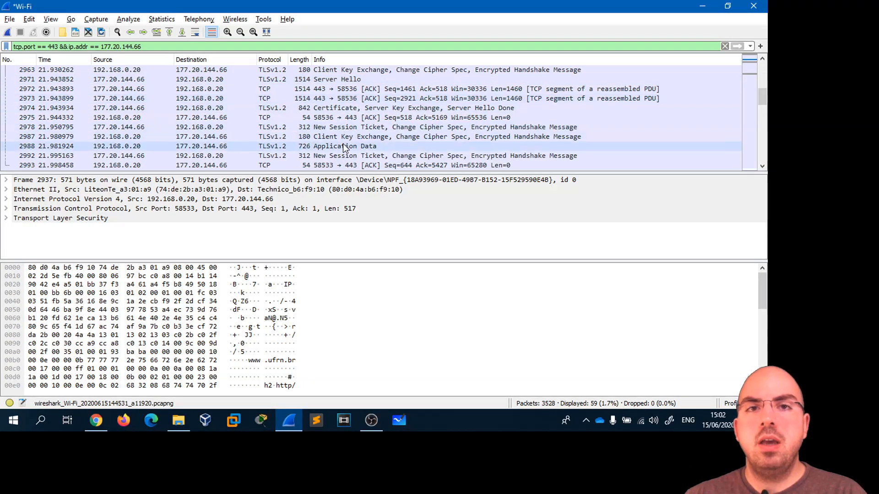
scroll(309, 120, "down", 3)
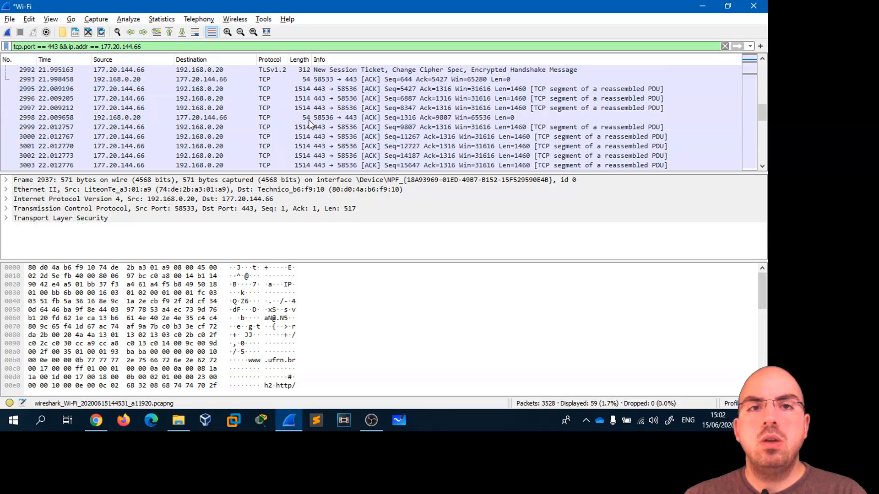
scroll(355, 138, "down", 1)
scroll(371, 143, "up", 9)
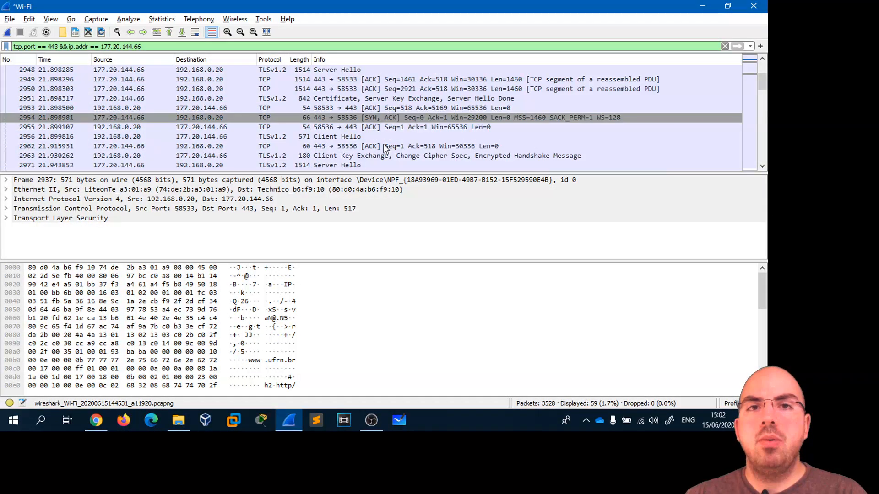
left_click(293, 165)
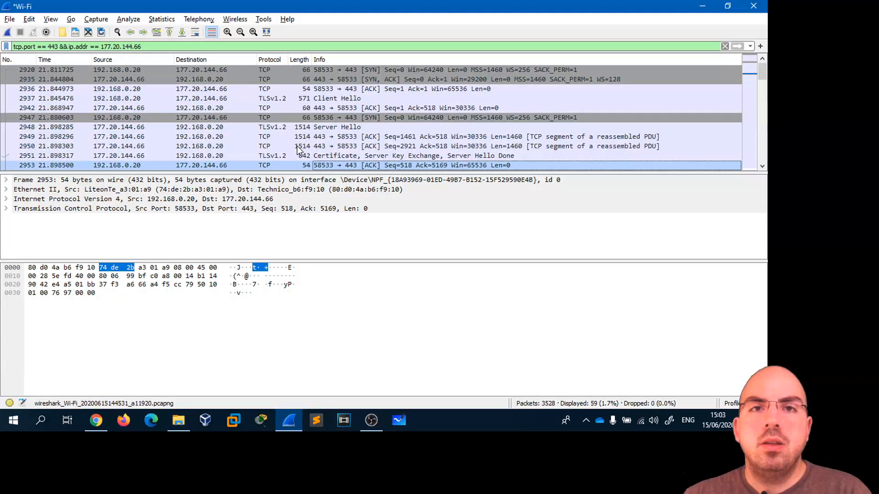
Step: Replace the display filter with "http" and apply it
left_click_drag(142, 46, 2, 52)
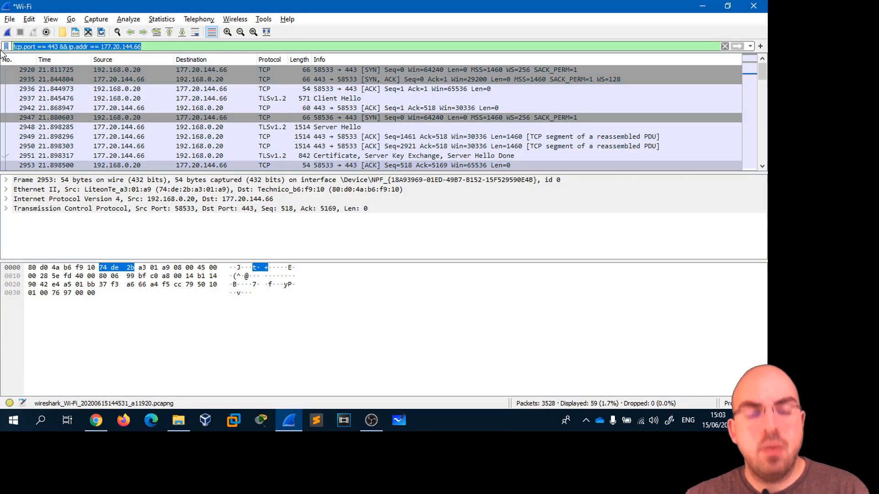
key("BackSpace")
type("http")
key("Return")
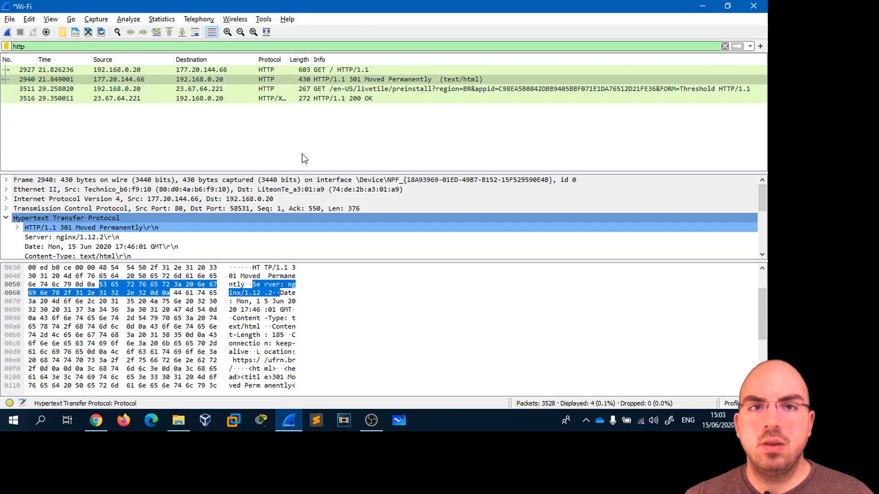
Step: Set the display filter back to "tcp.port == 443 && ip.addr == 177.20.144.66", apply it, and select the first Client Hello packet
double_click(152, 49)
type("tcp.port == 443 &&ip.addr == 177.20.144.66")
key("Return")
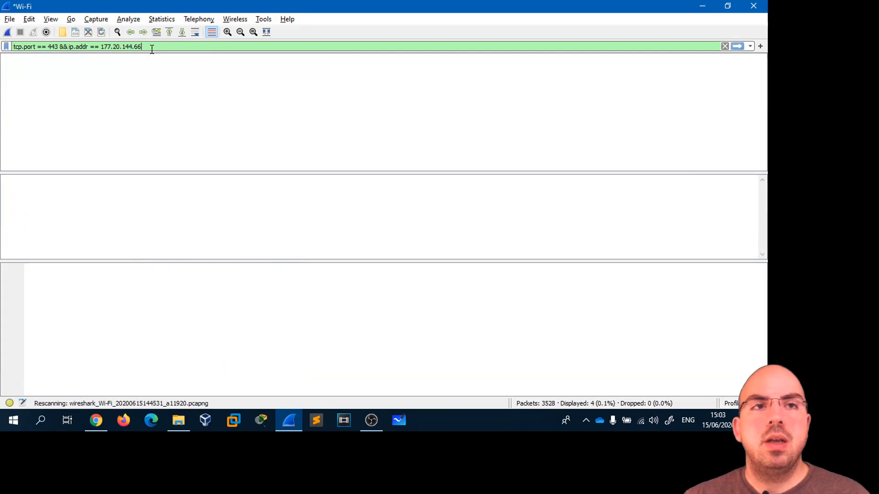
left_click(329, 98)
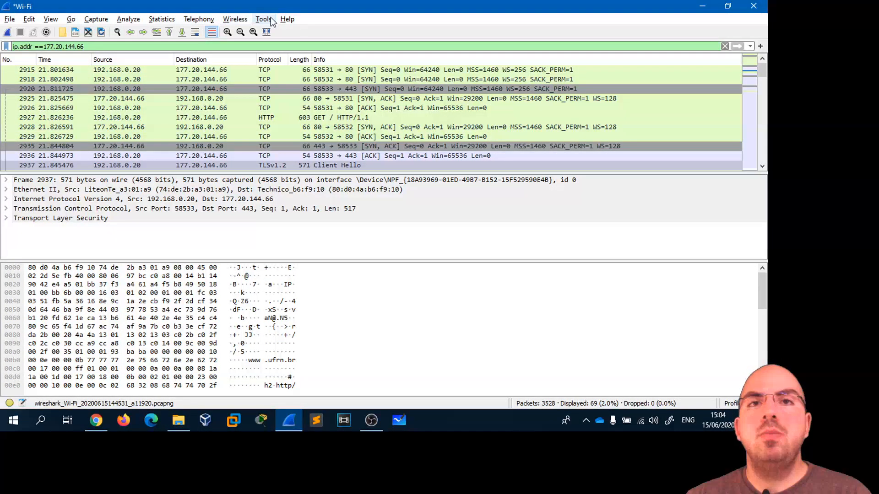
Step: Review the HTTP and TLS packets exchanged with 177.20.144.66, and inspect GET request 2927 and ACK packet 2926
scroll(377, 148, "down", 5)
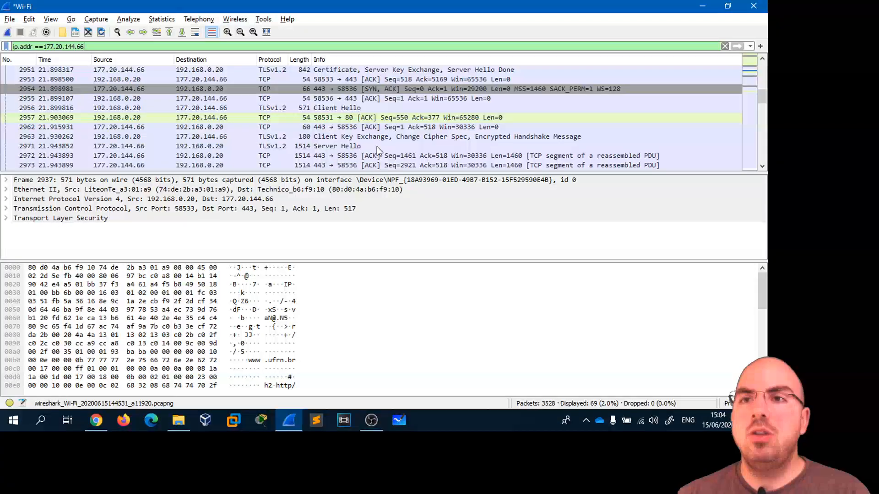
scroll(377, 146, "down", 6)
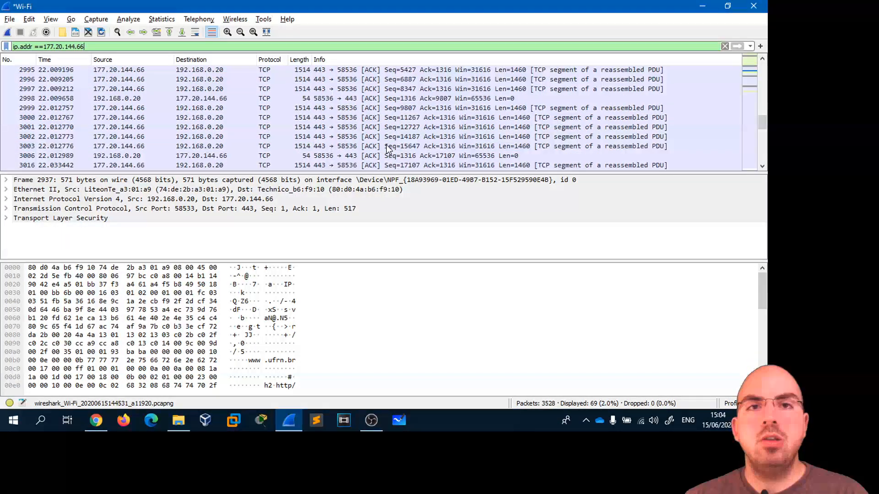
scroll(387, 145, "up", 11)
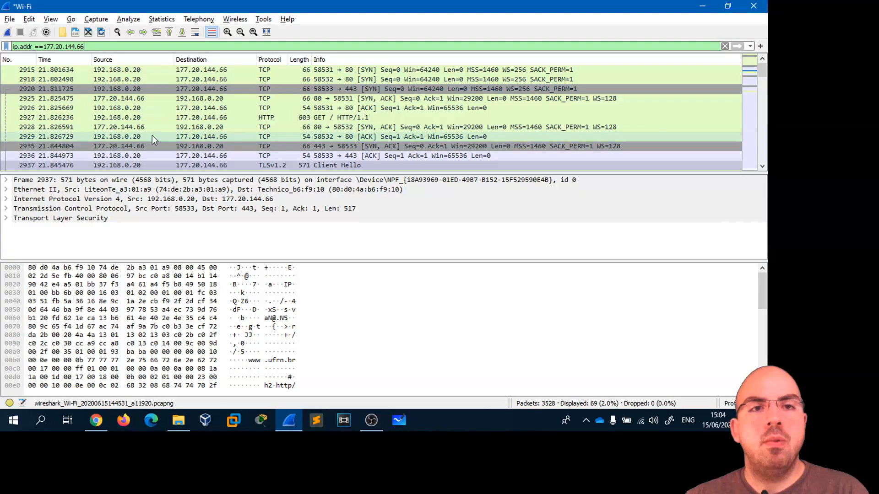
left_click(165, 118)
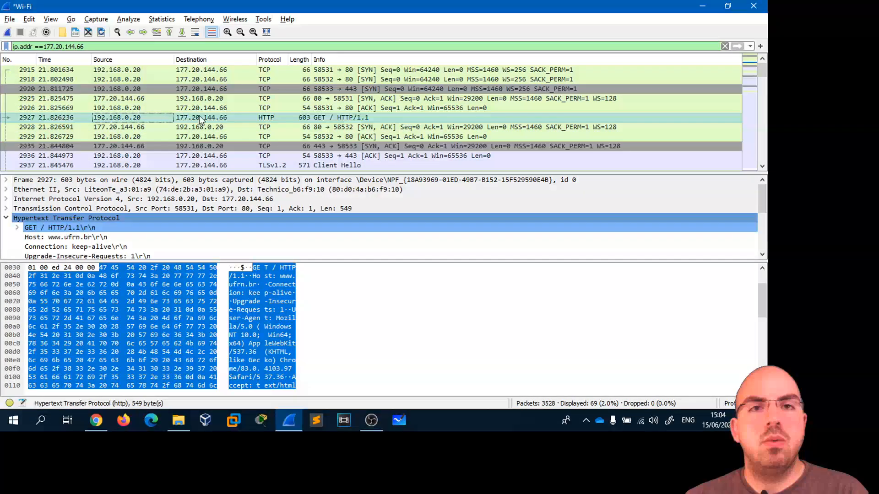
left_click(290, 110)
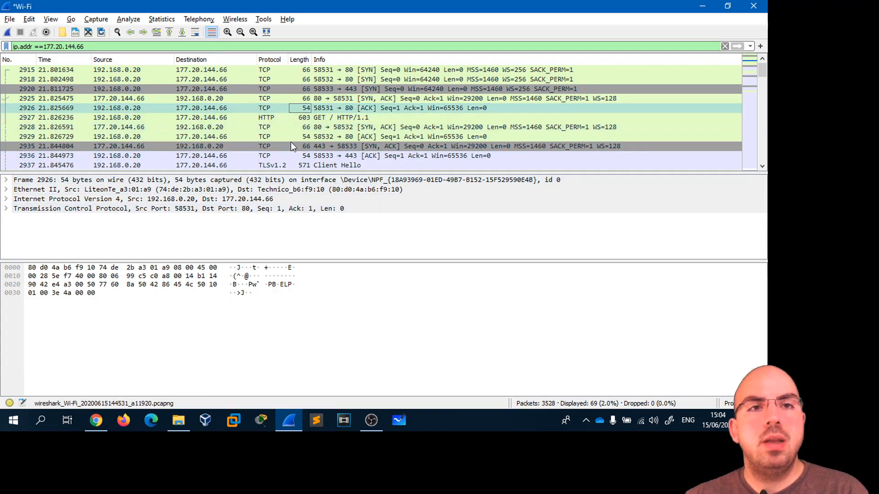
Step: Select GET request 2927 again and read its plain-text HTTP headers down to the end of the packet bytes
scroll(301, 137, "down", 3)
scroll(295, 130, "up", 2)
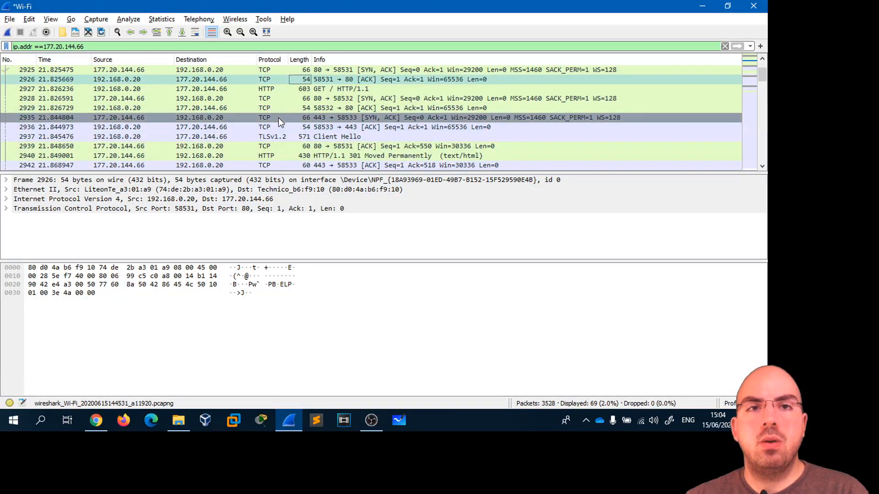
left_click(274, 91)
scroll(273, 350, "down", 4)
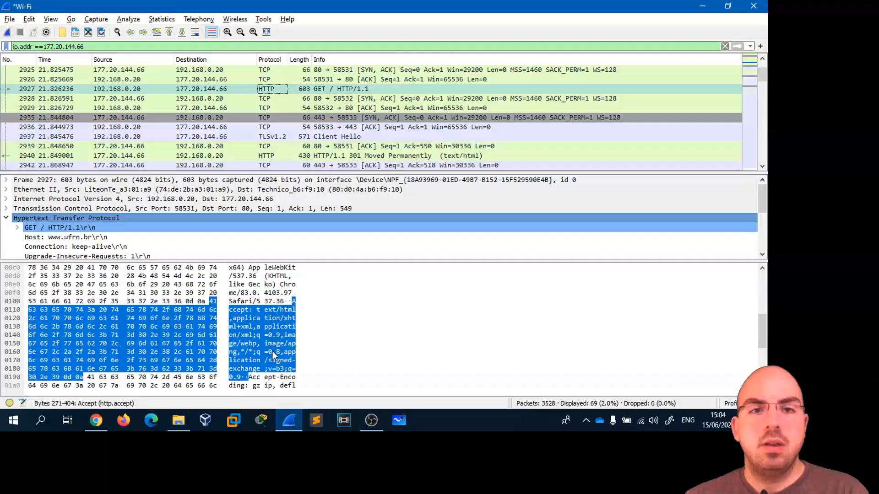
scroll(273, 350, "down", 4)
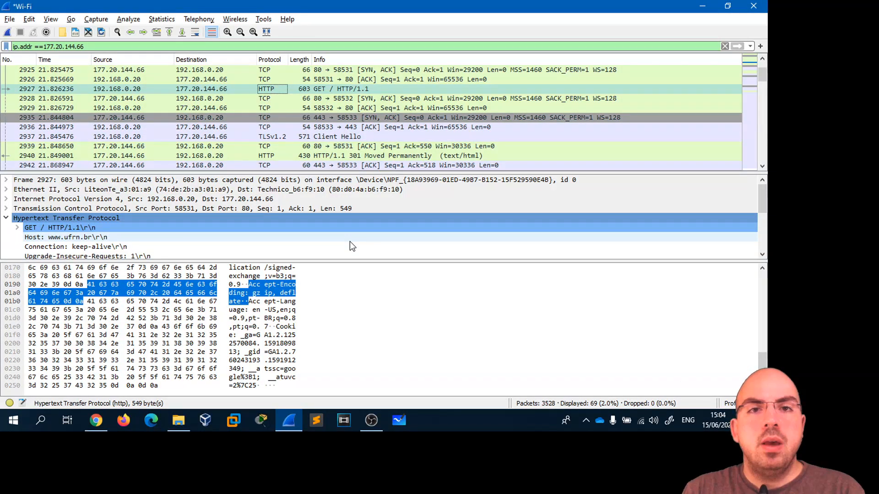
left_click(128, 19)
mouse_move(162, 21)
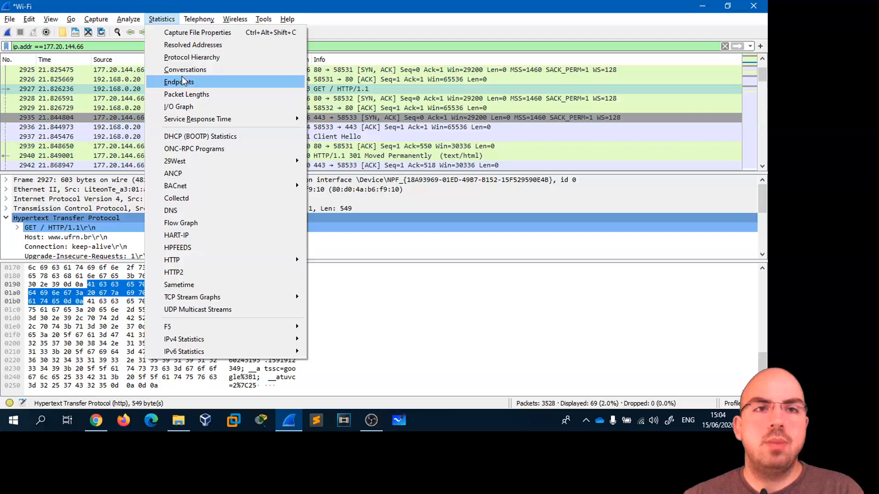
mouse_move(229, 260)
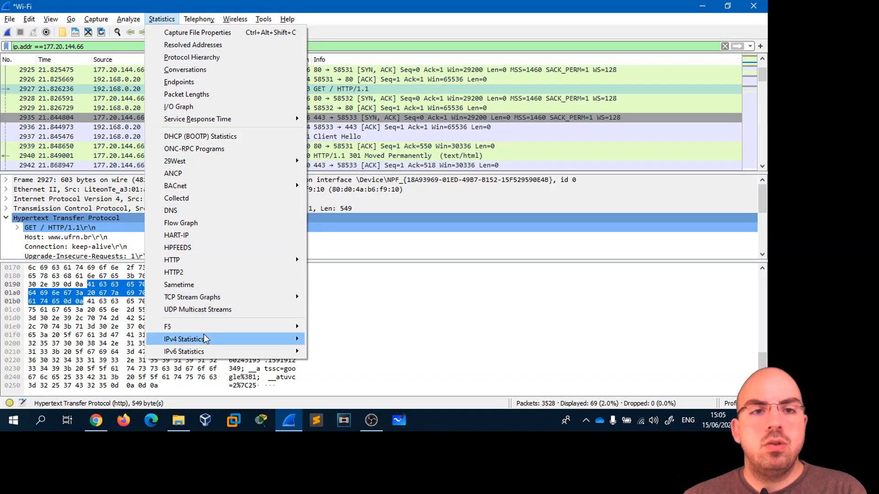
mouse_move(204, 339)
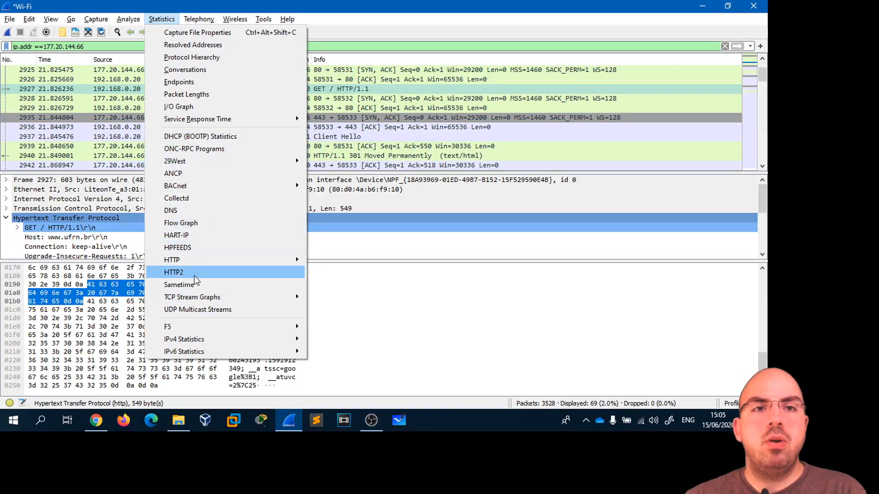
left_click(136, 3)
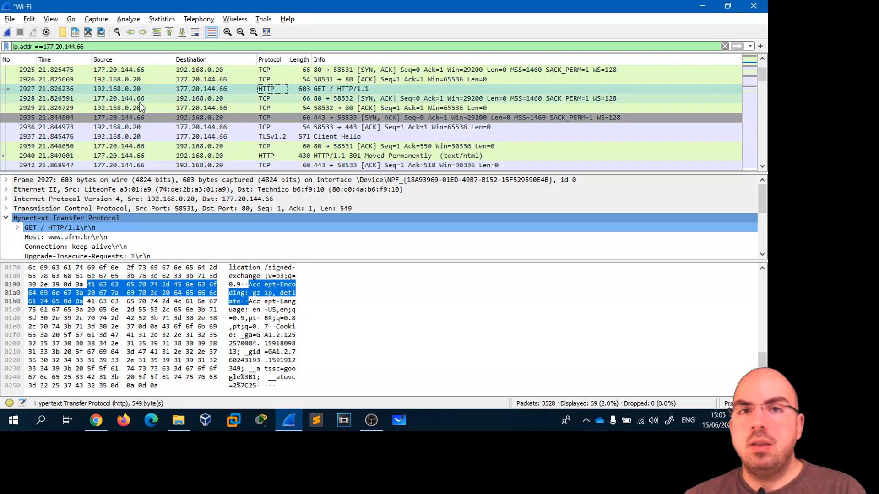
Step: Open the capture interface options, select the Wi-Fi interface, and close them without starting a capture
left_click(47, 32)
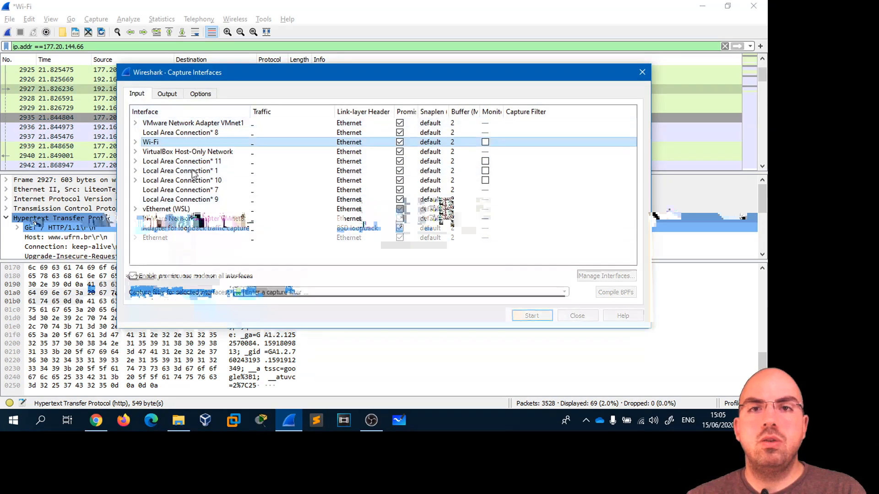
left_click(156, 142)
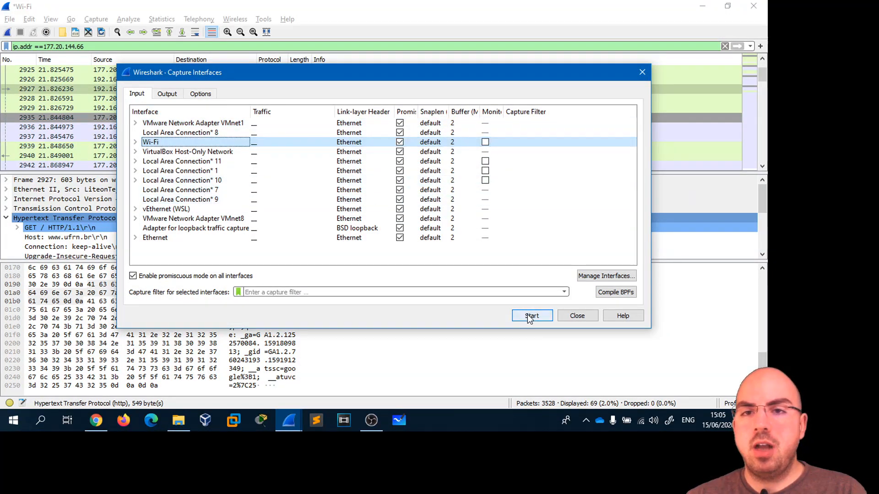
left_click(578, 316)
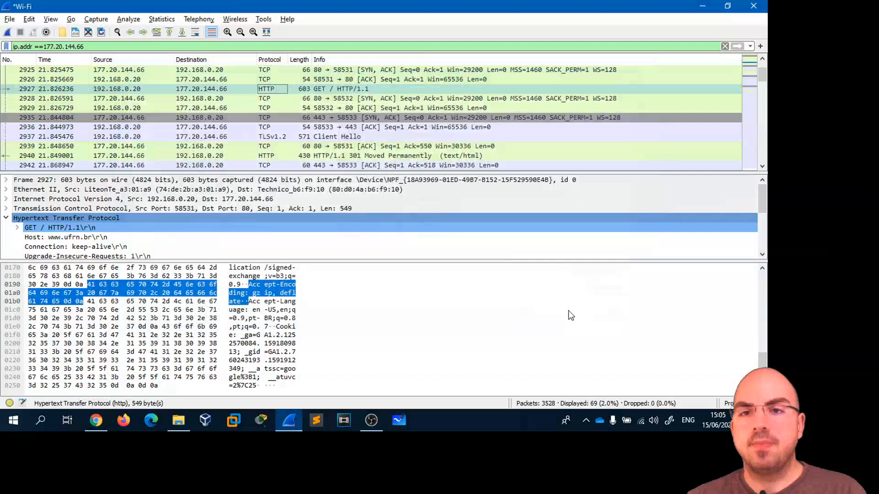
Step: Start a new Wi-Fi capture without saving the previous one, and clear the display filter to view all incoming packets
left_click(8, 32)
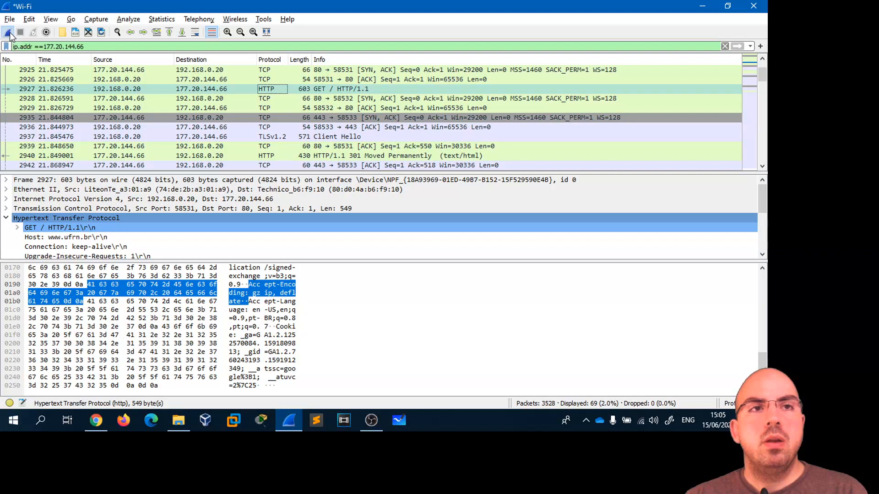
left_click(408, 223)
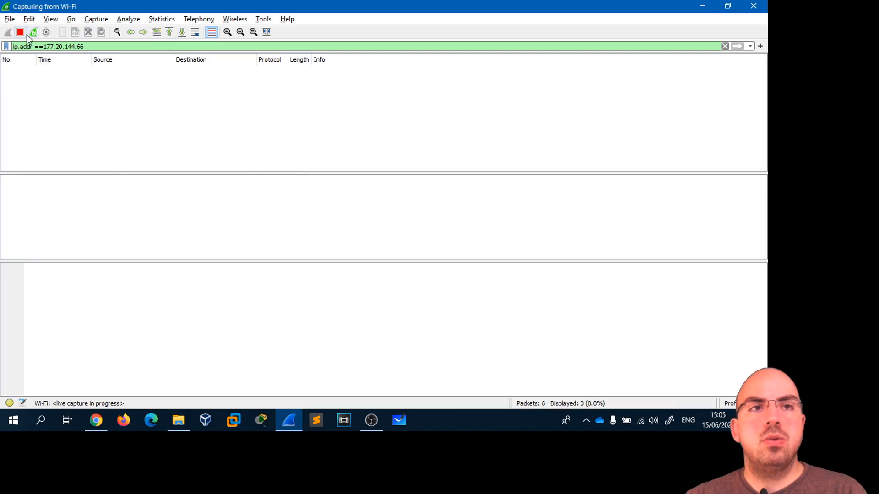
triple_click(53, 44)
key("BackSpace")
key("Return")
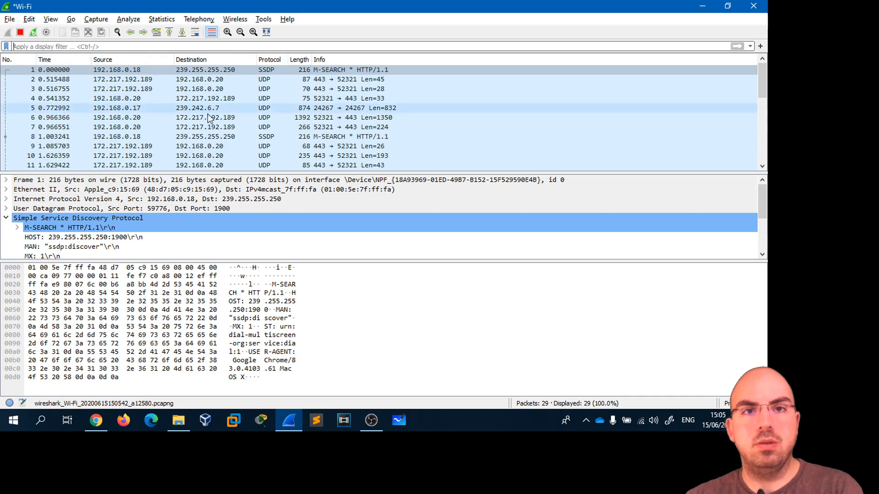
scroll(376, 127, "down", 3)
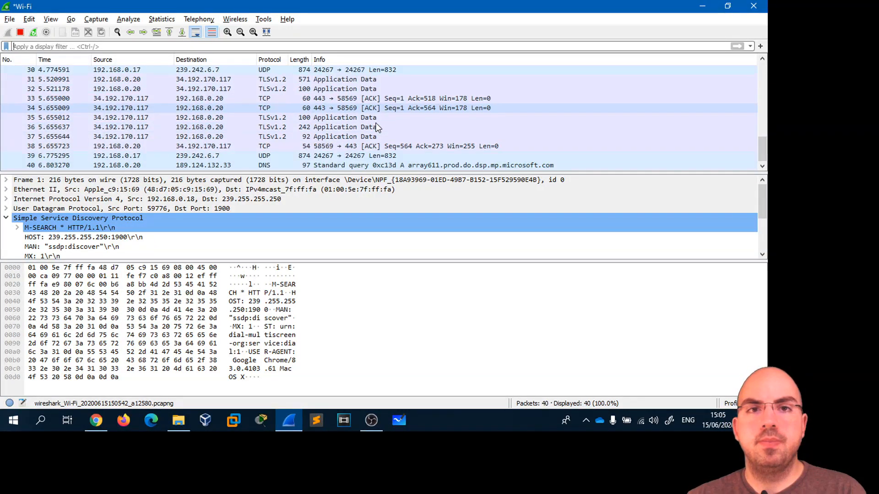
Step: Restart the Wi-Fi capture without saving the captured packets, and stop it after a few seconds
left_click(32, 33)
left_click(399, 223)
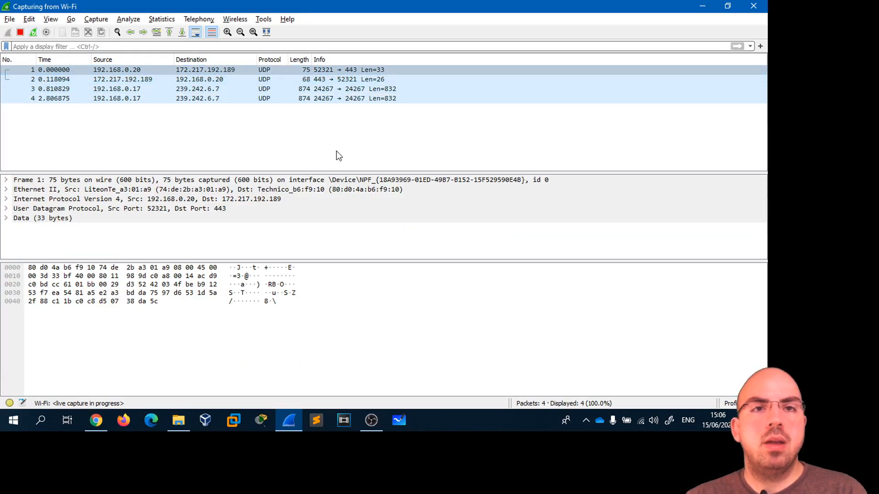
left_click(20, 31)
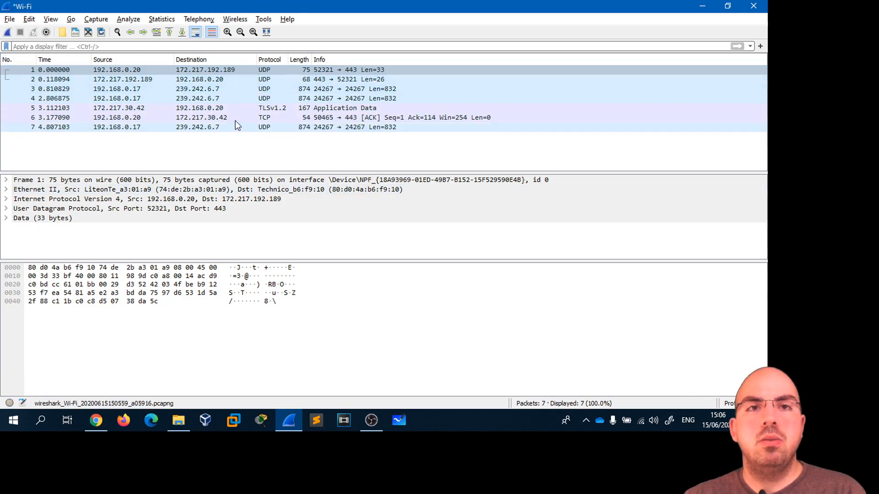
Step: Select several of the newly captured packets, ending with packet 1, and examine their protocol layers and raw bytes
left_click(276, 120)
left_click(274, 127)
left_click(217, 82)
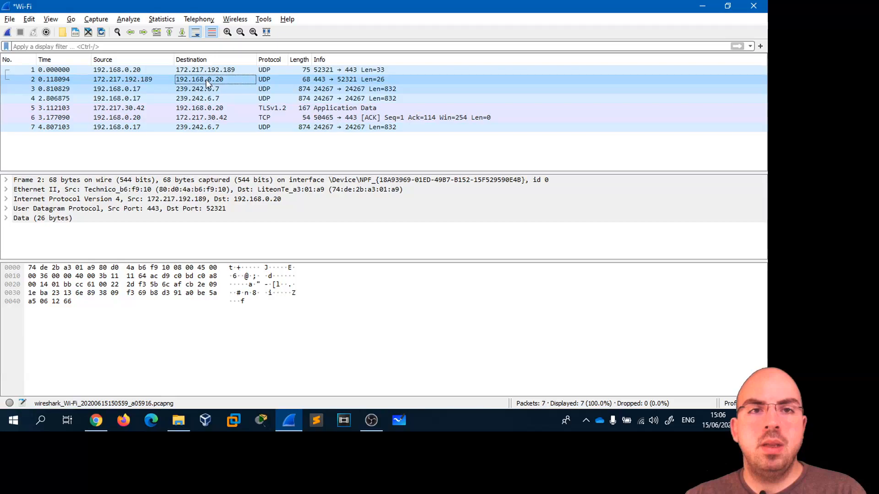
left_click(205, 71)
left_click(169, 291)
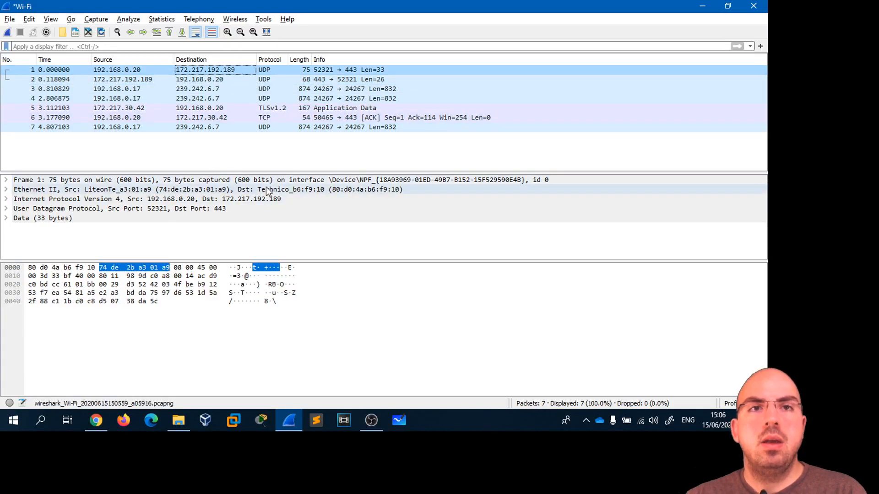